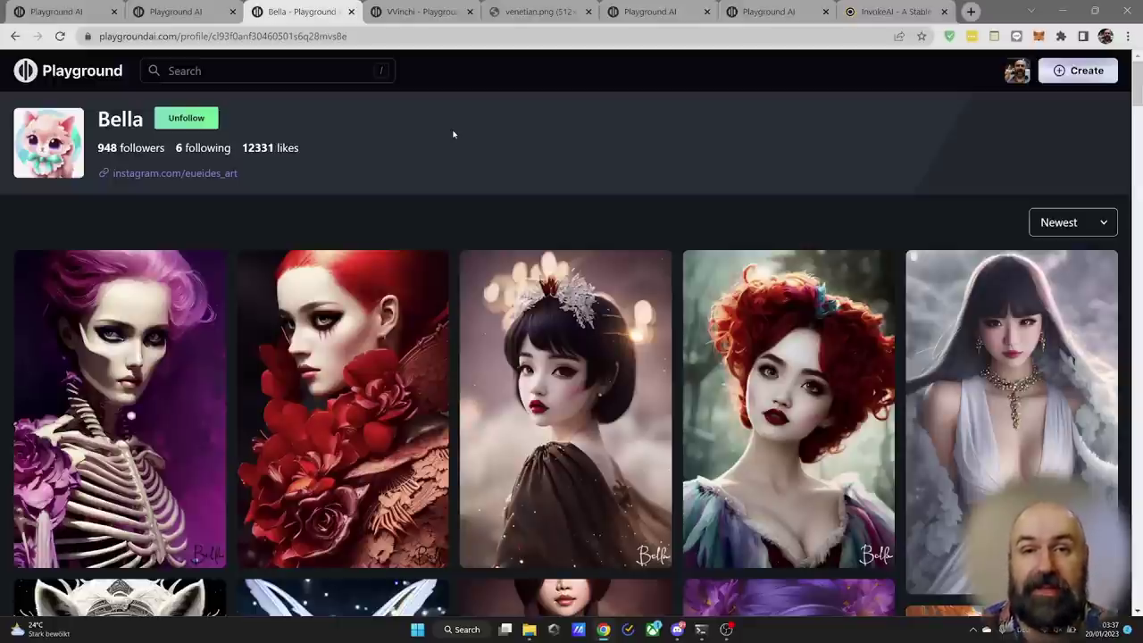
- Browse the next followed artist's portrait gallery, then return to the Rising feed of community images
key("ctrl+Tab")
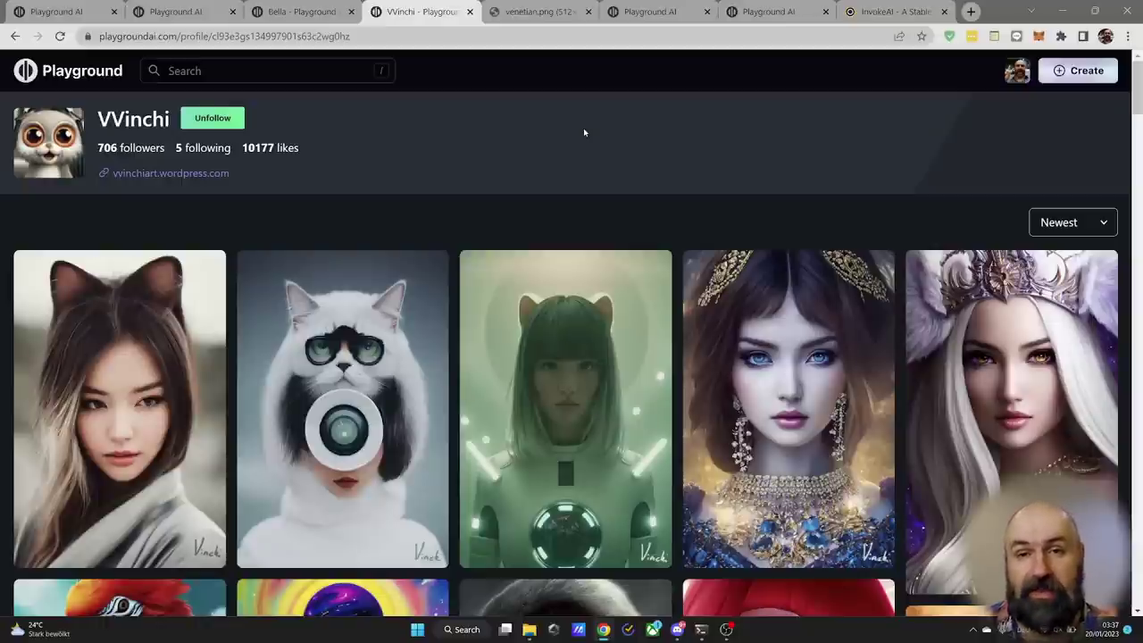
key("ctrl+2")
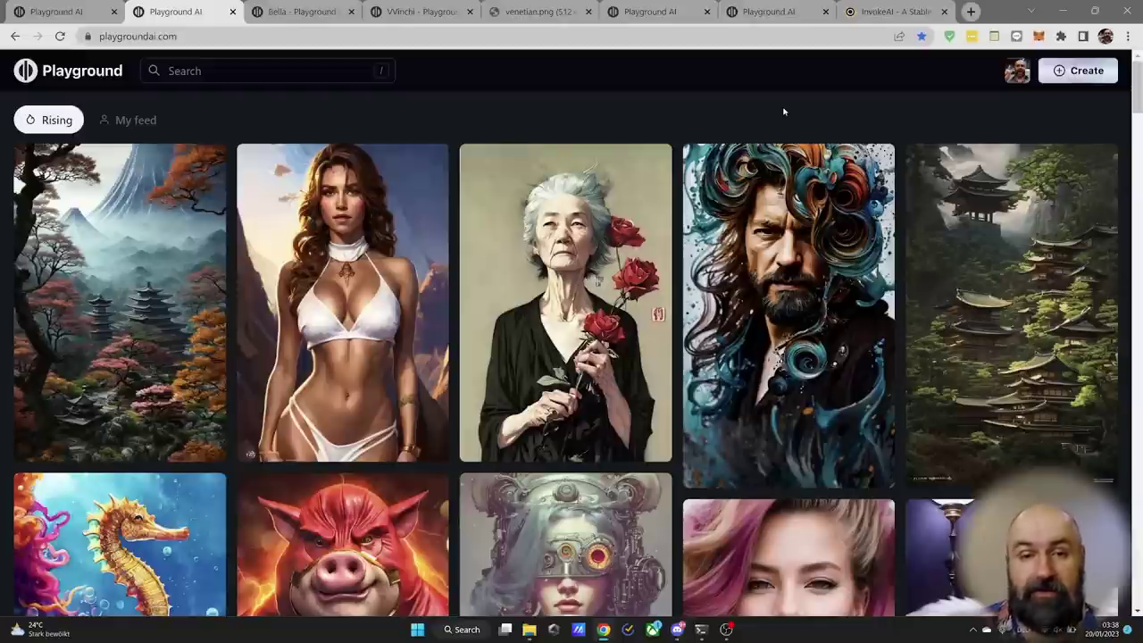
scroll(673, 135, "down", 5)
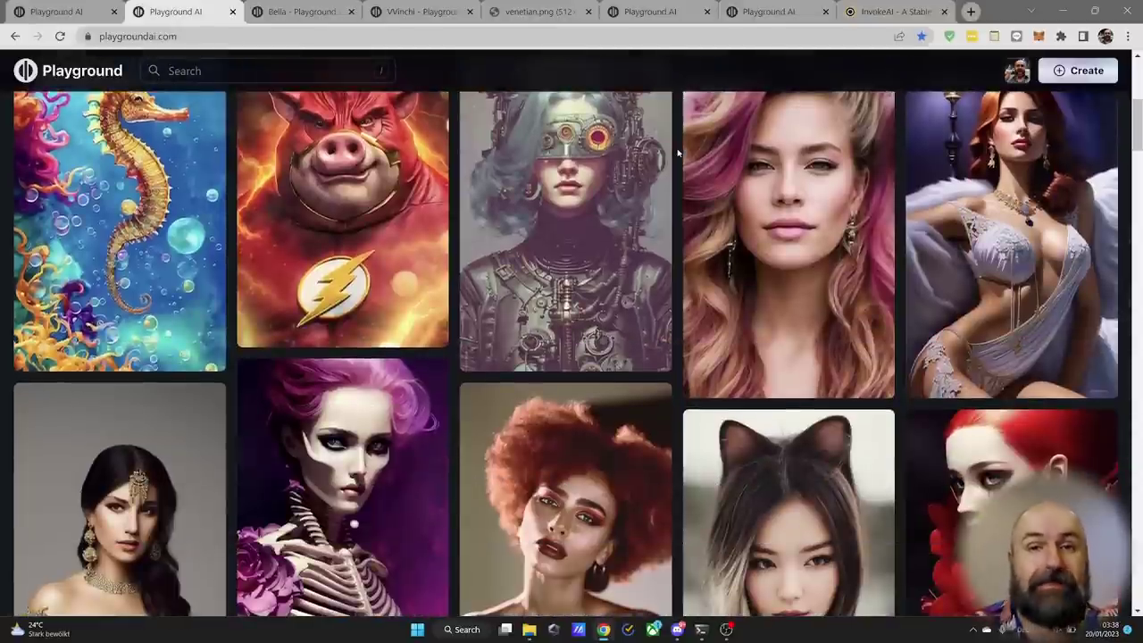
scroll(678, 154, "down", 3)
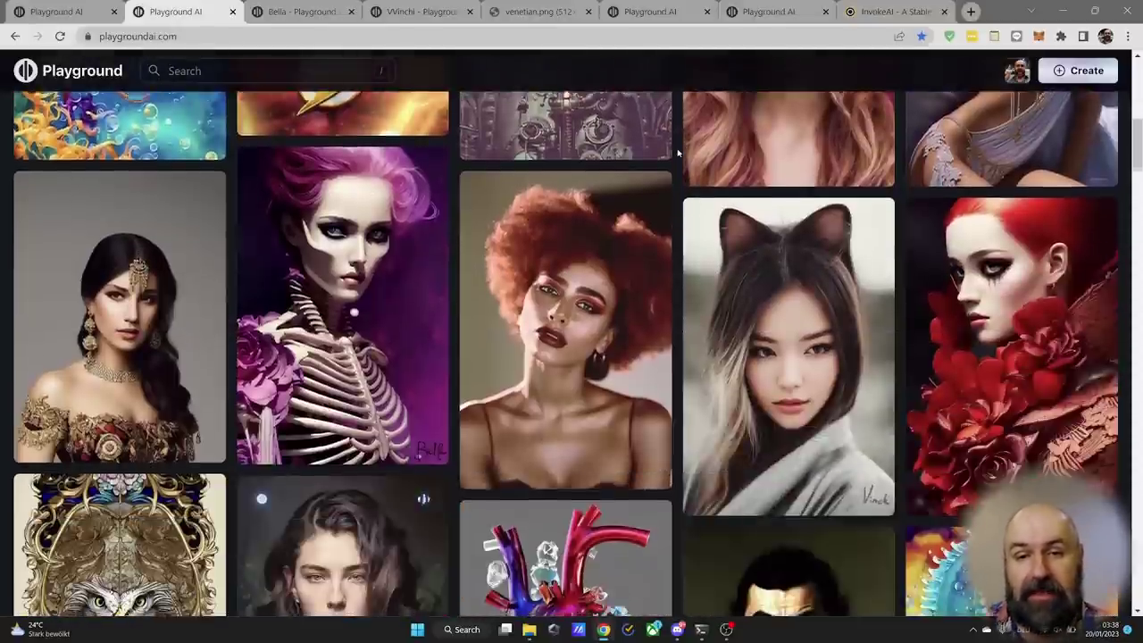
scroll(678, 153, "down", 3)
left_click(710, 165)
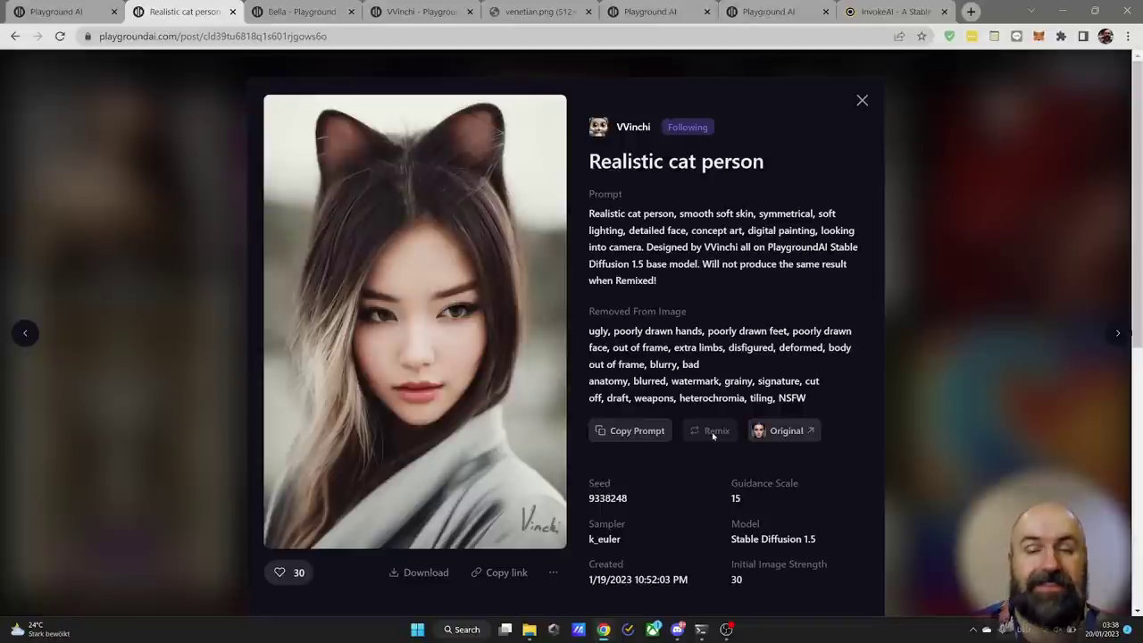
left_click(232, 277)
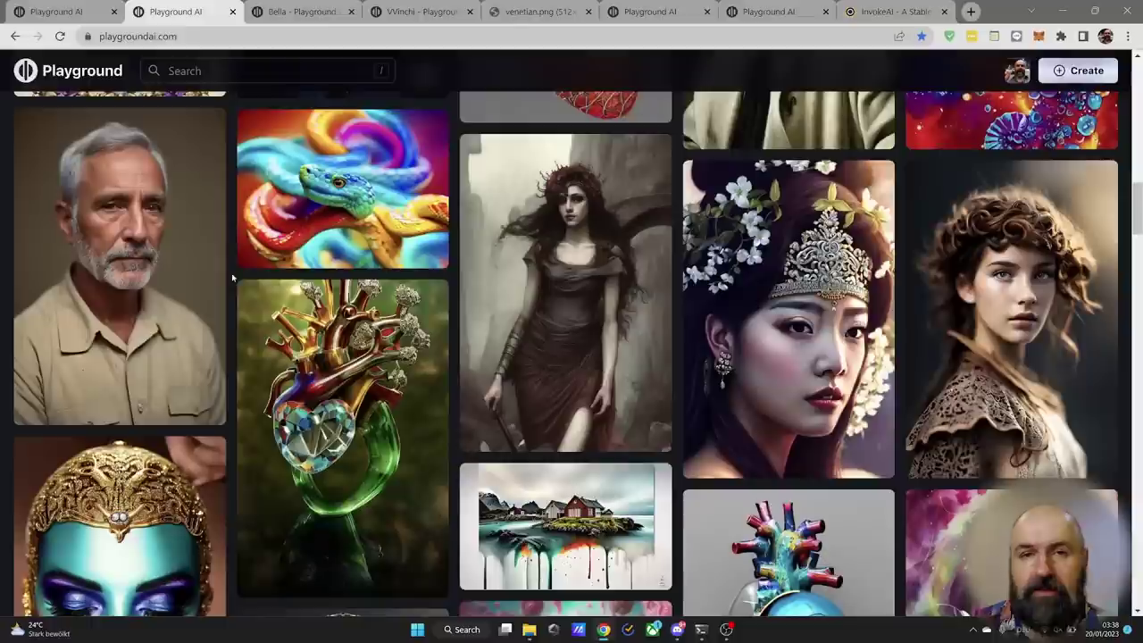
left_click(162, 261)
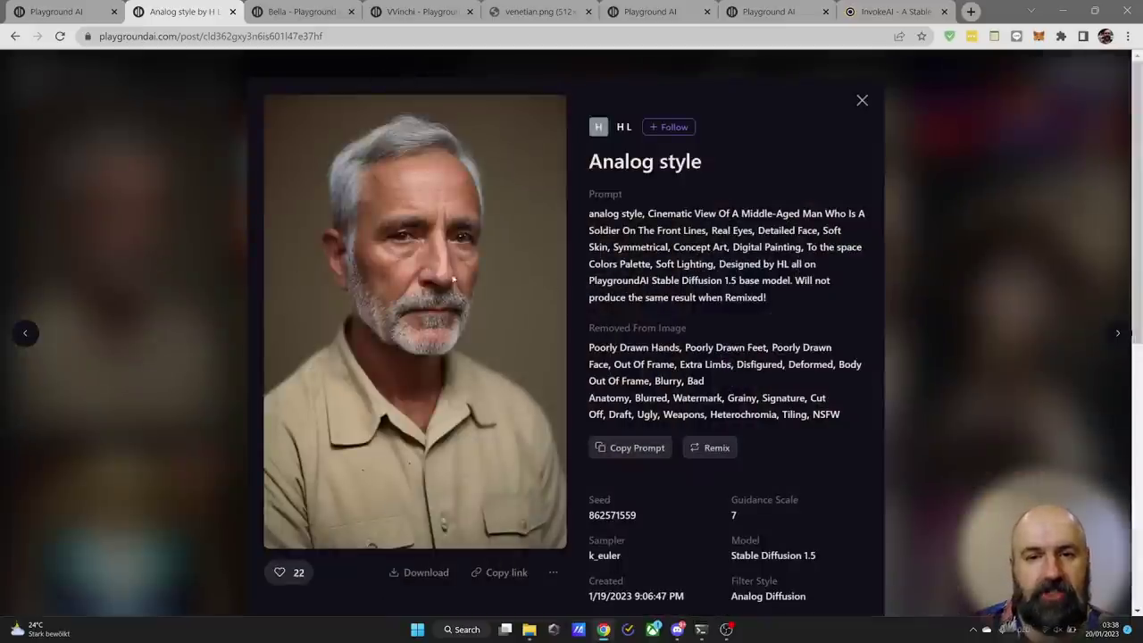
left_click_drag(720, 263, 791, 297)
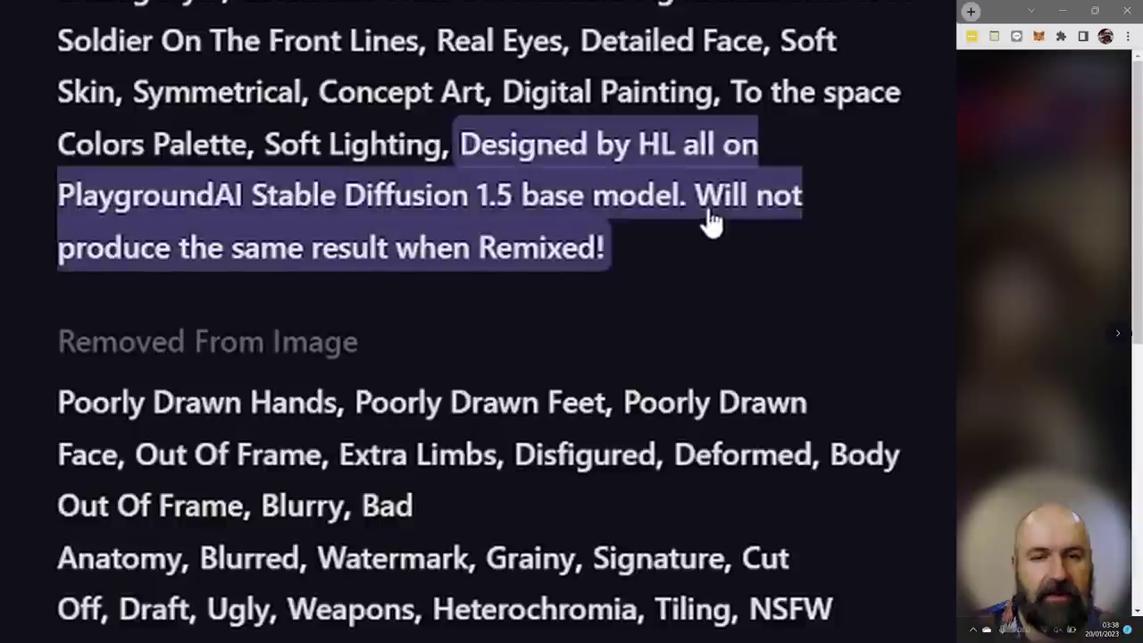
left_click(658, 348)
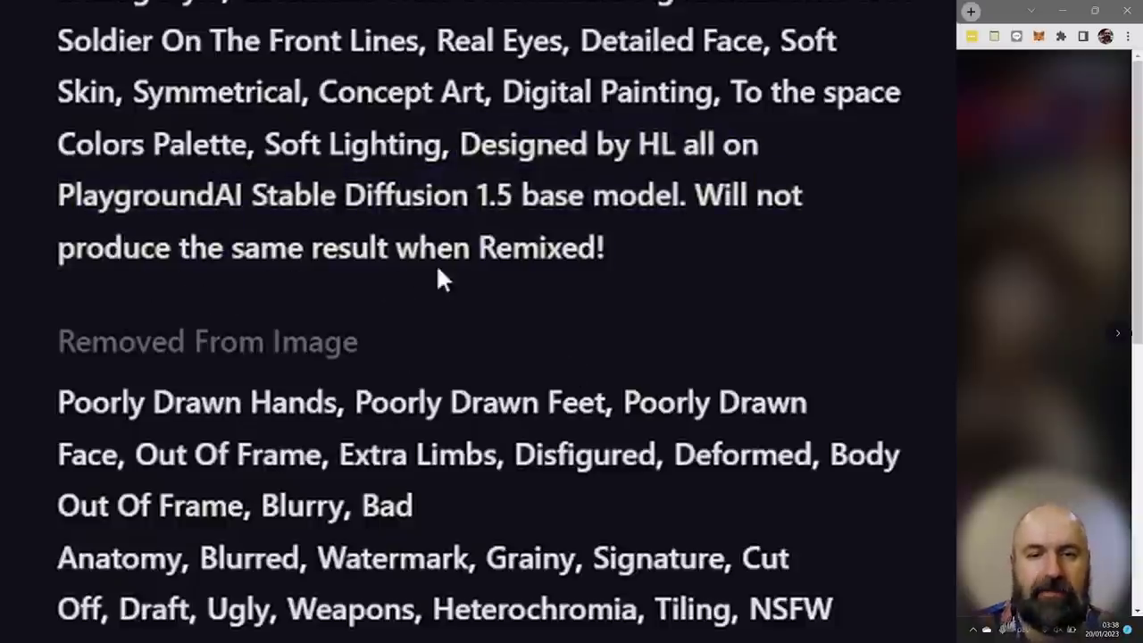
left_click_drag(460, 145, 582, 274)
left_click(661, 301)
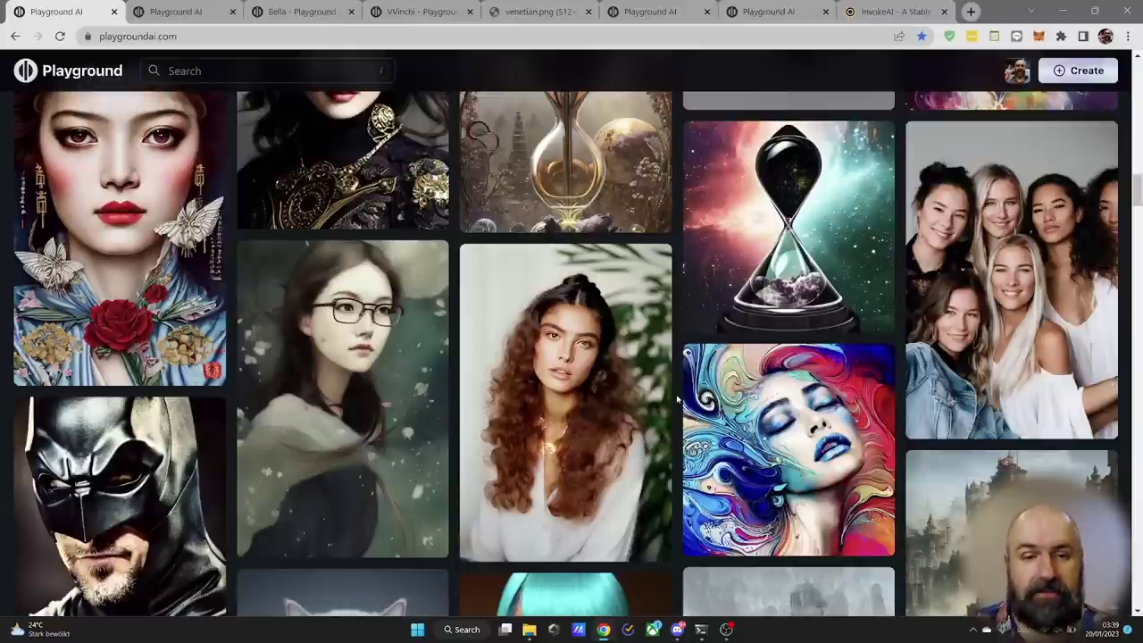
- Remix the ink-flow 'Analog style' post and generate one image at 512 × 512 from its prompt
left_click(815, 427)
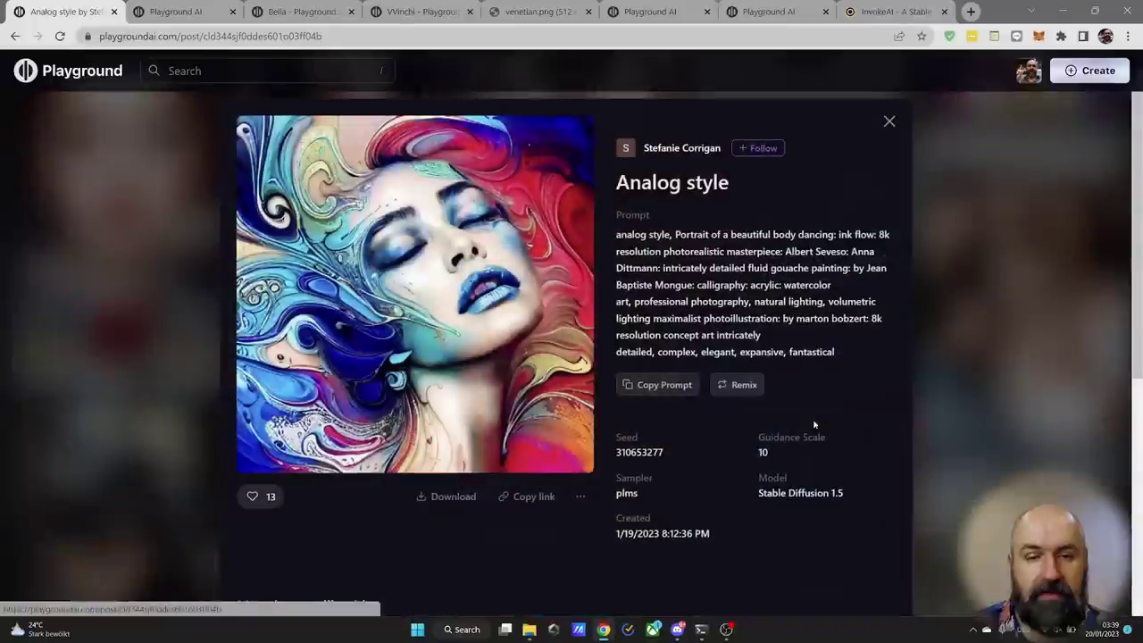
left_click(737, 386)
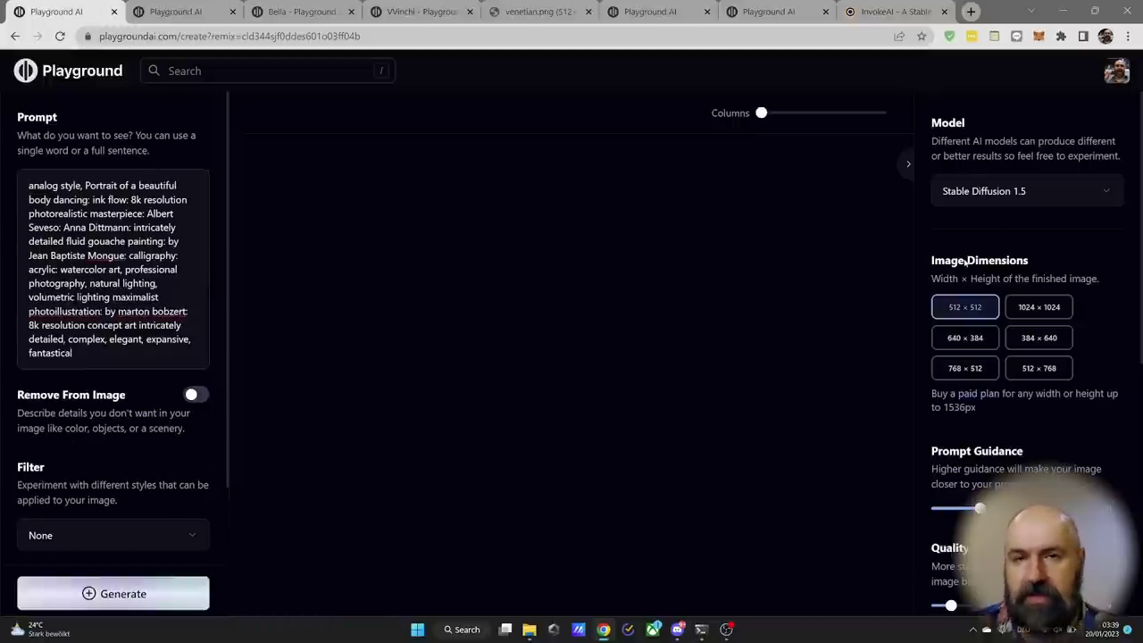
left_click(953, 308)
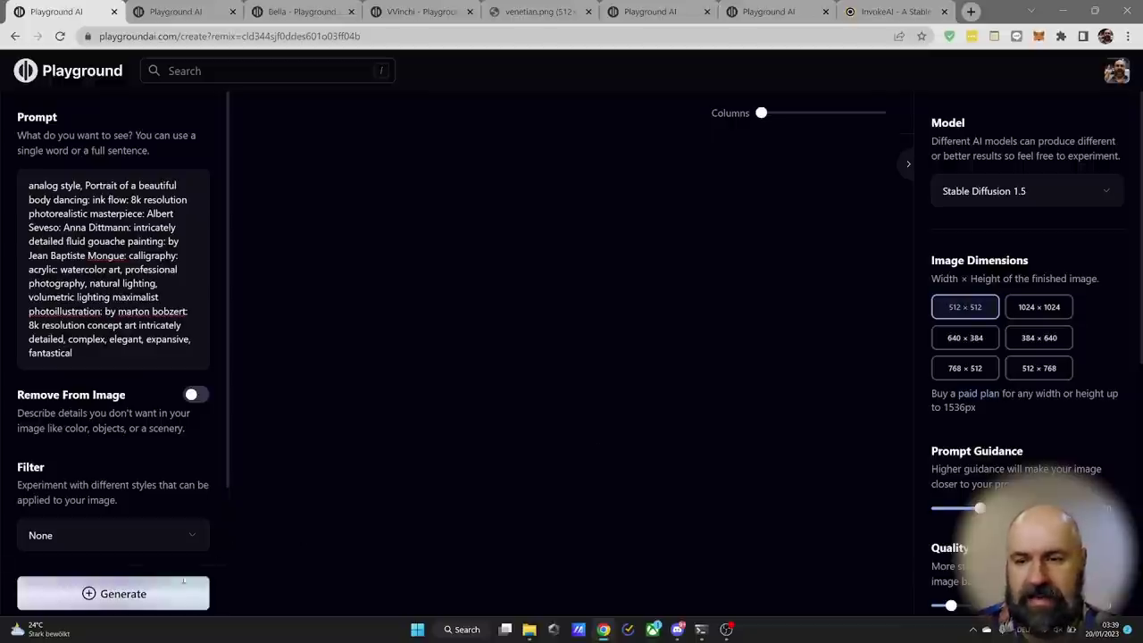
left_click(145, 593)
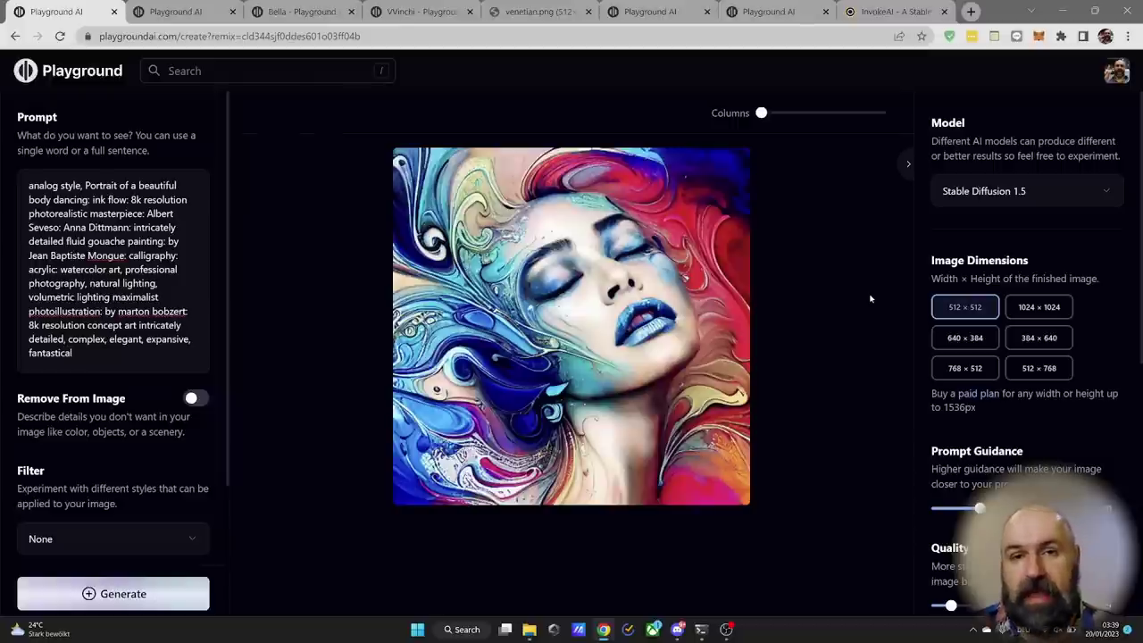
- Randomize the seed, generate a new ink-flow variation, and show both results side by side in fewer columns
scroll(1026, 347, "down", 5)
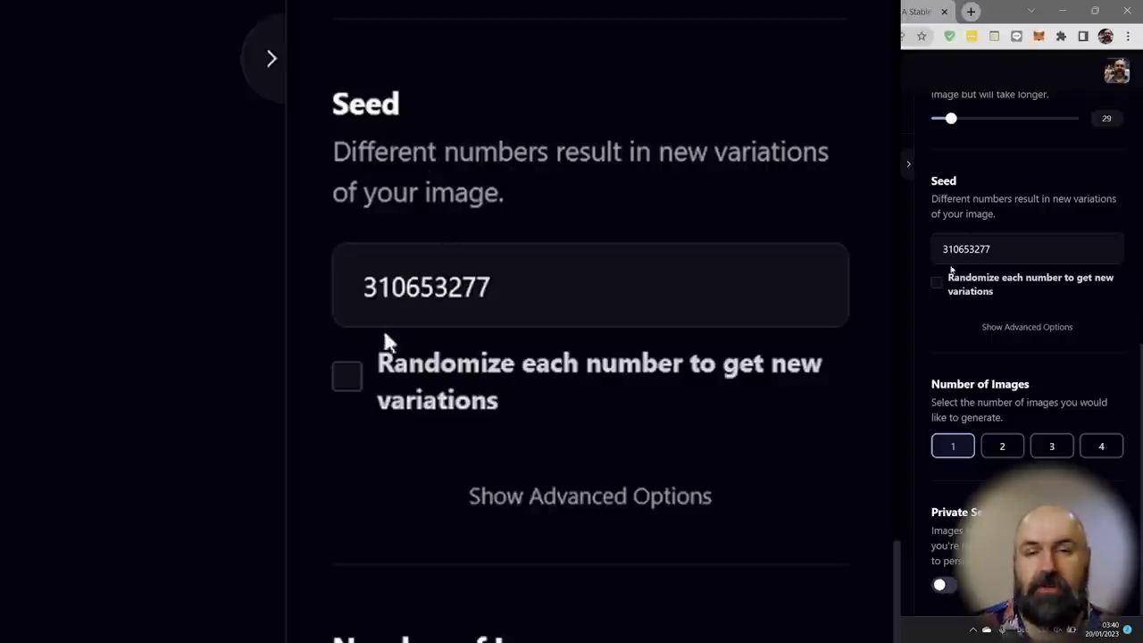
left_click(937, 283)
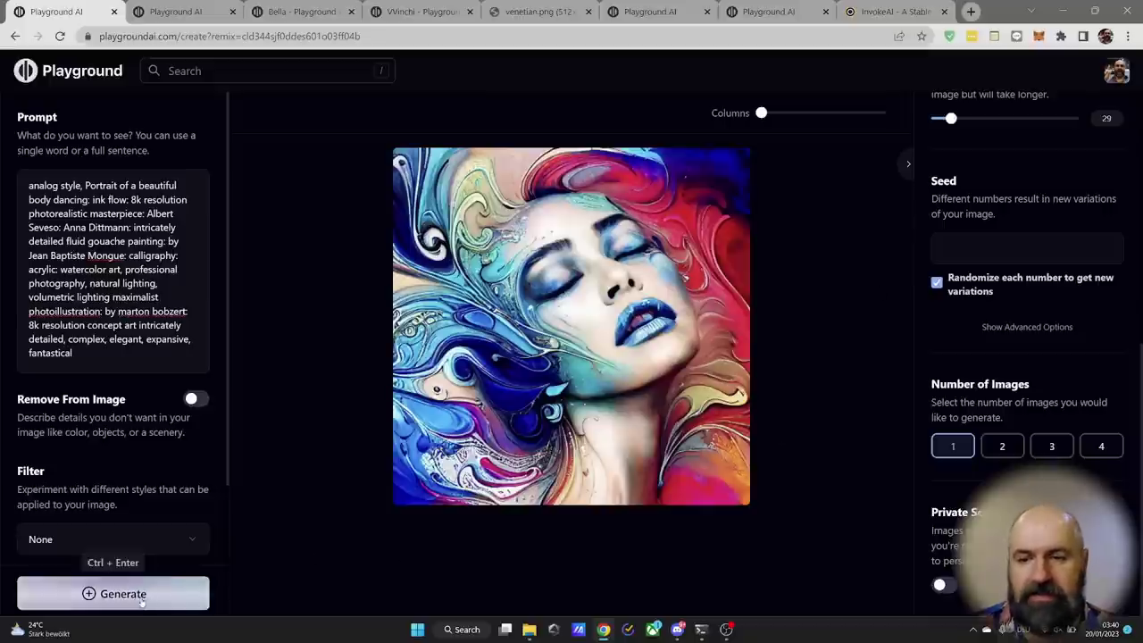
left_click(140, 602)
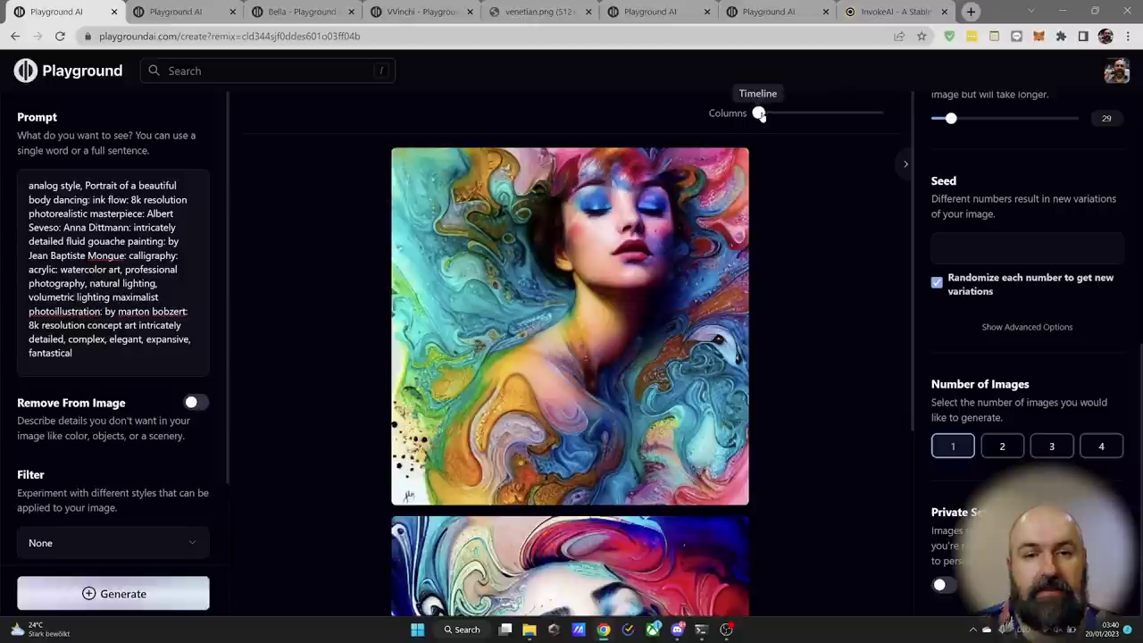
left_click_drag(760, 115, 895, 117)
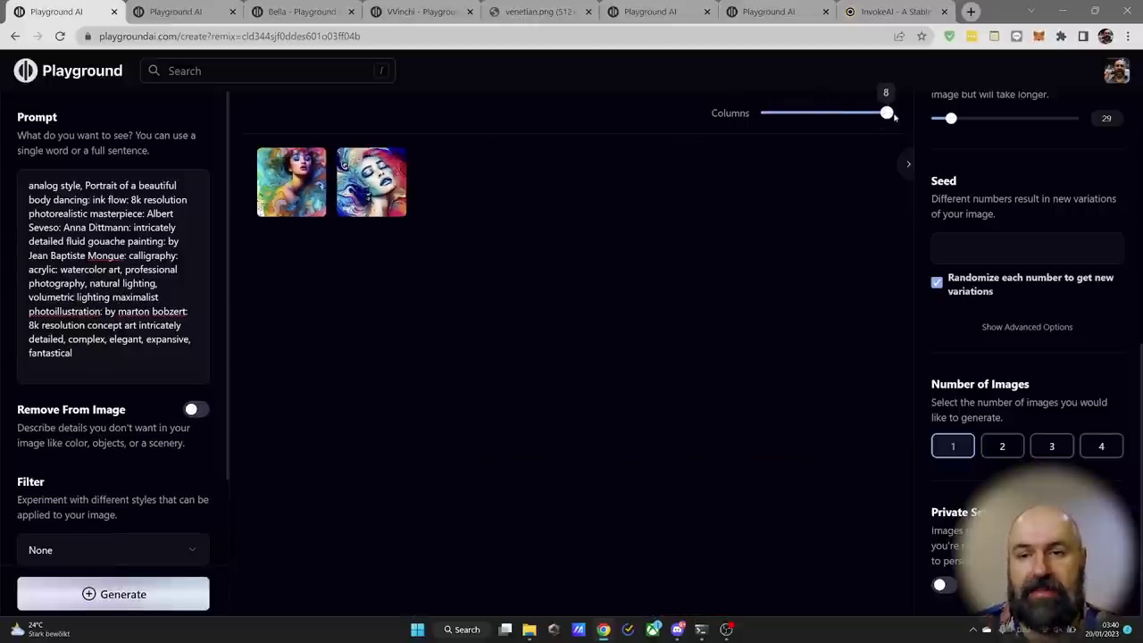
left_click_drag(894, 117, 807, 116)
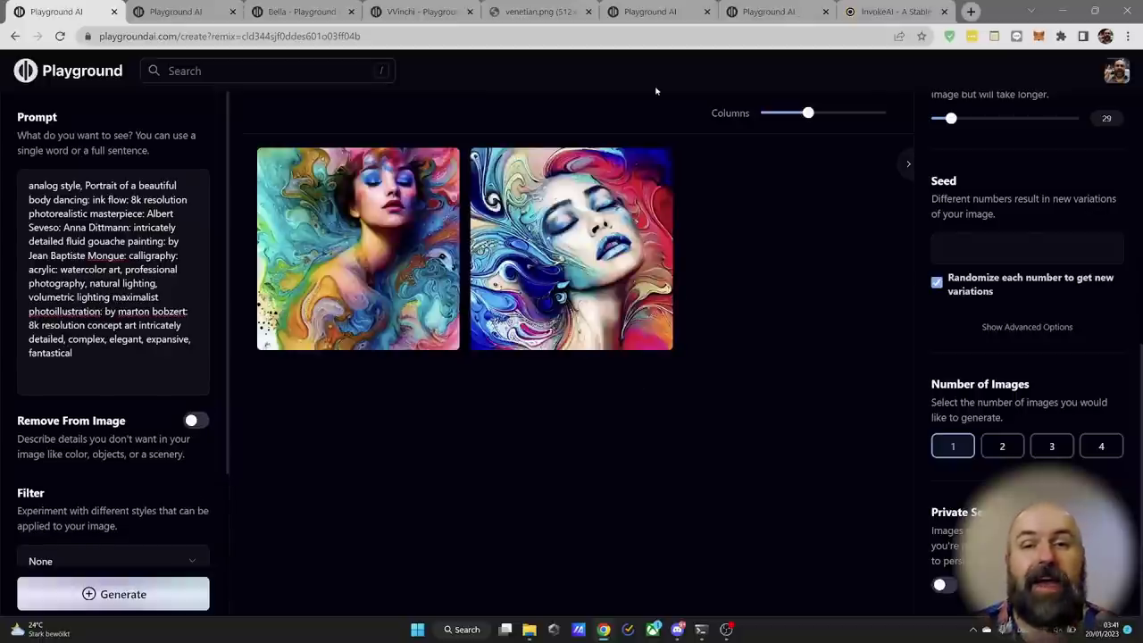
- Check the venetian.png reference, set Number of Images to 4, and switch to the Rococo geisha post
left_click(541, 12)
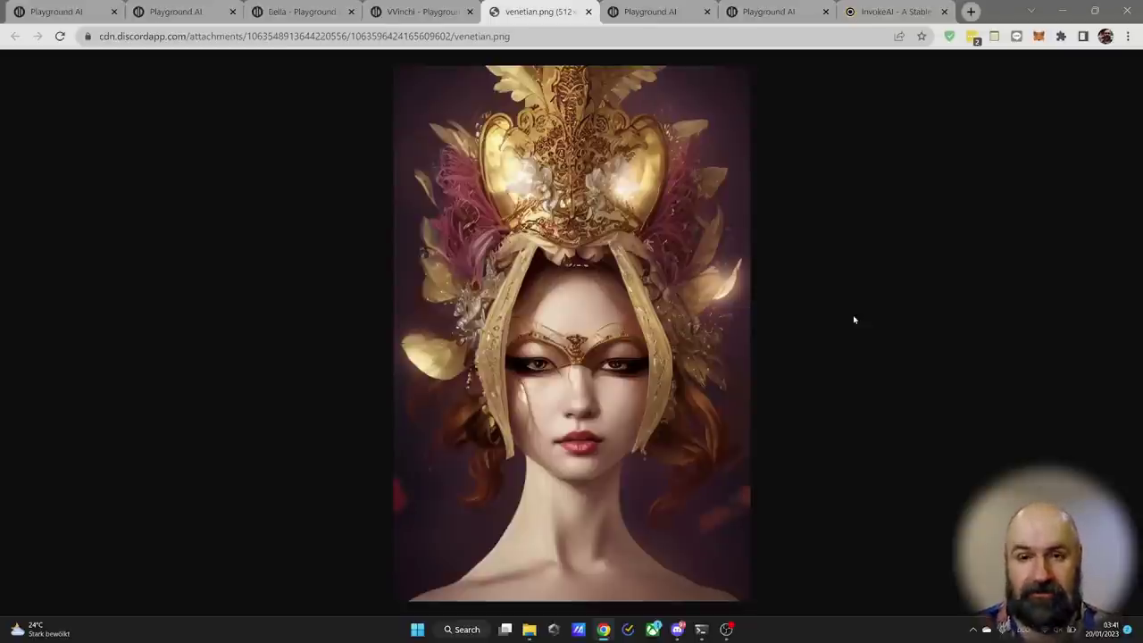
left_click(55, 11)
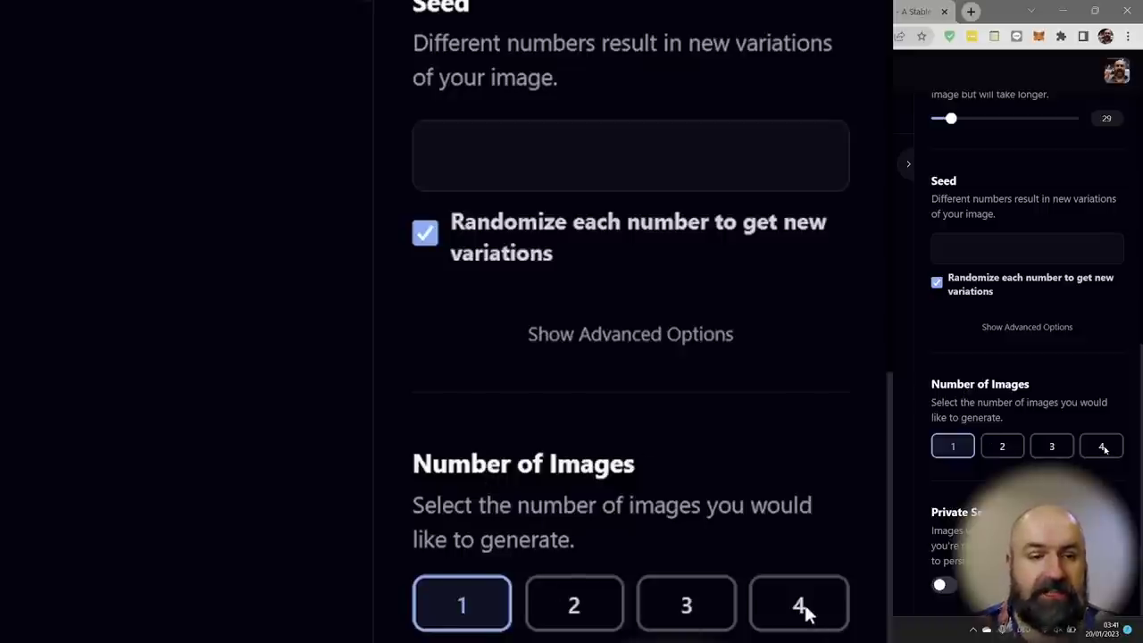
left_click(1103, 449)
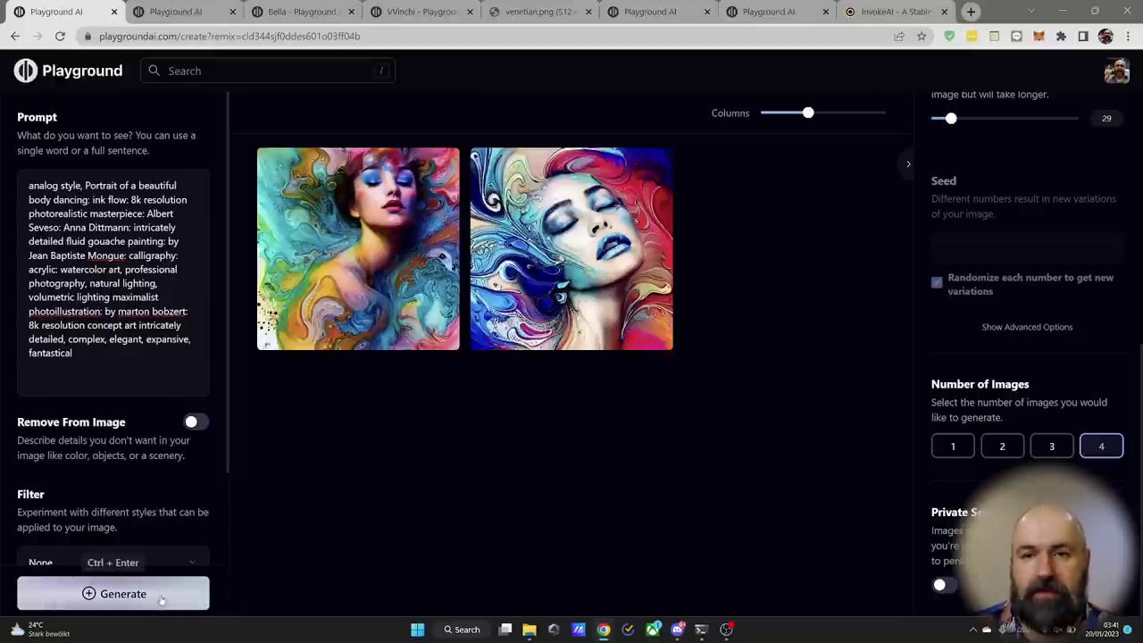
key("ctrl+7")
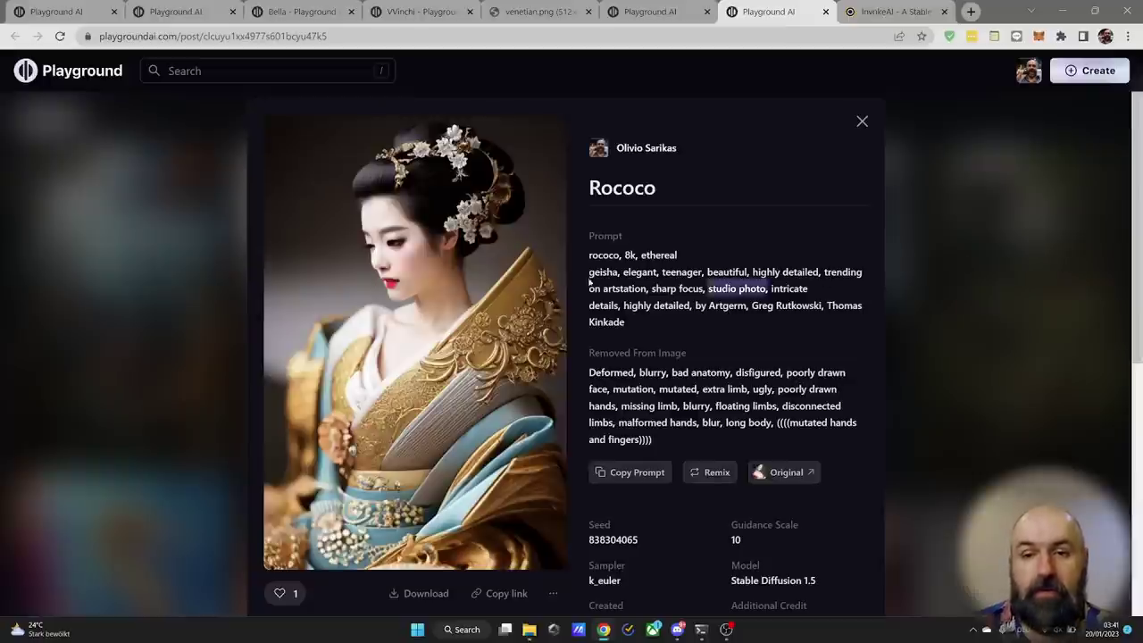
- Remix the Rococo geisha post, set the batch to 4 images, generate, and scroll through the portraits
left_click(711, 473)
scroll(1072, 429, "down", 5)
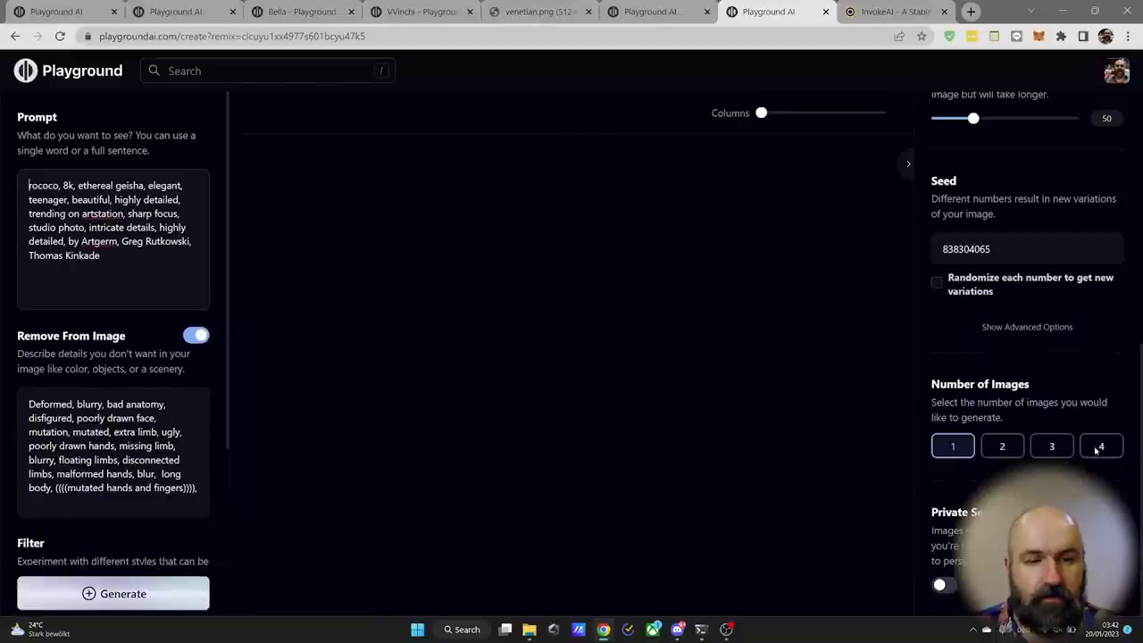
left_click(1099, 449)
left_click(155, 590)
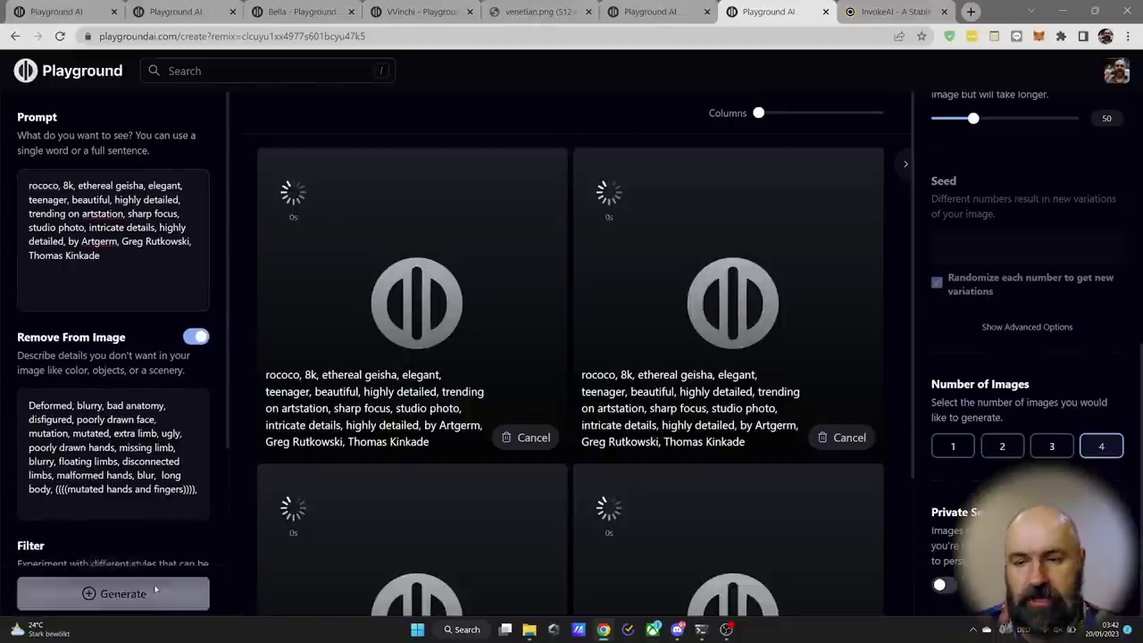
scroll(916, 325, "down", 5)
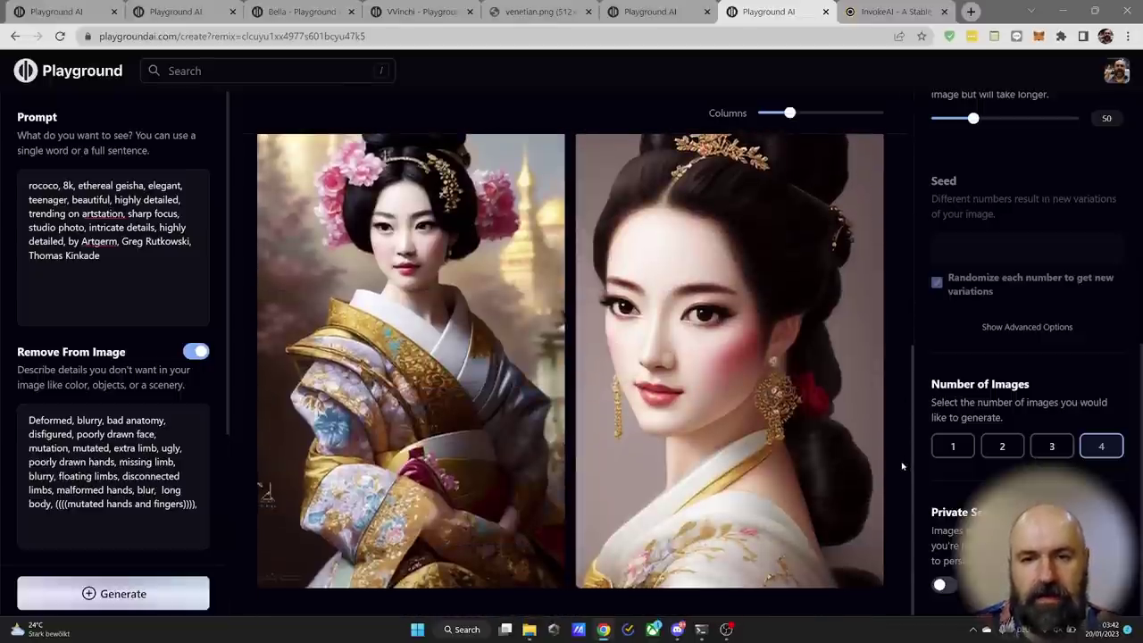
scroll(902, 465, "up", 5)
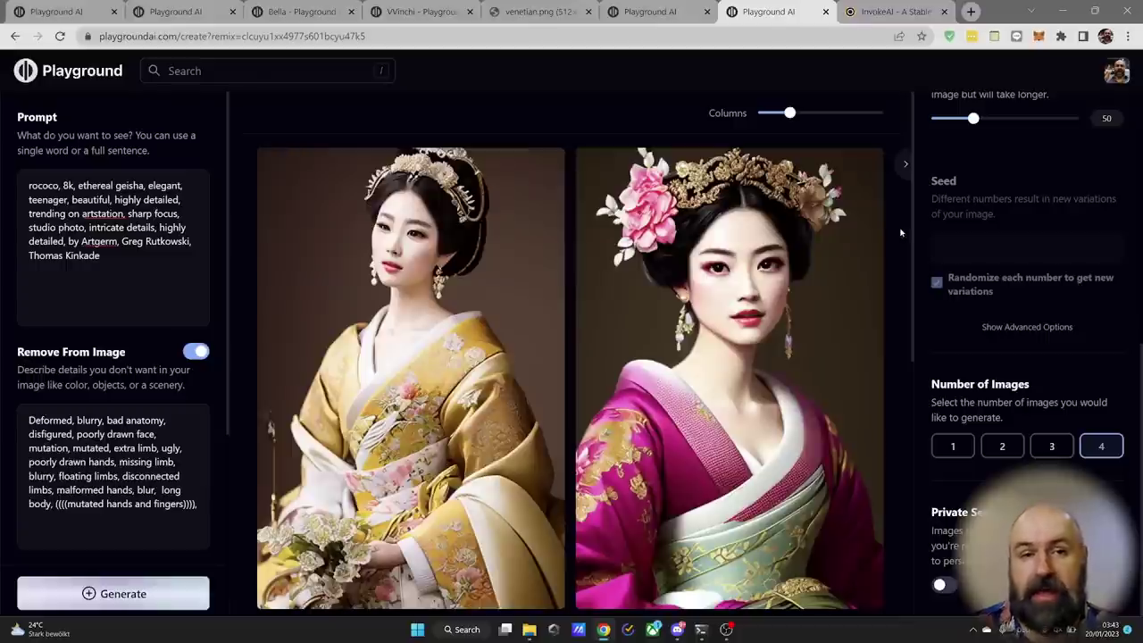
scroll(916, 502, "down", 5)
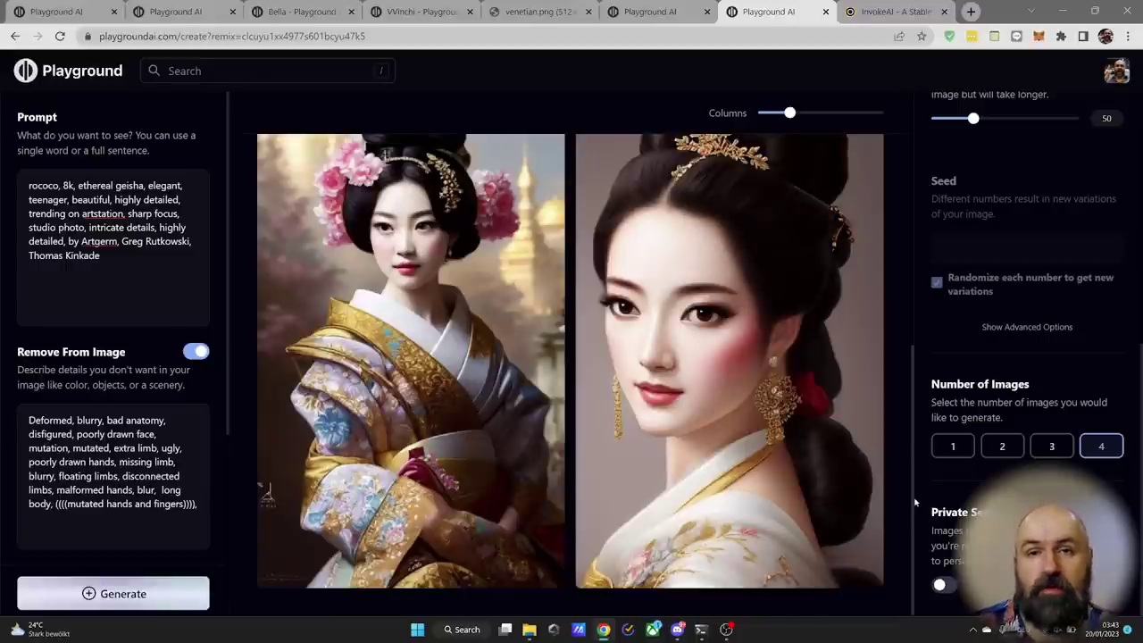
left_click_drag(916, 502, 919, 200)
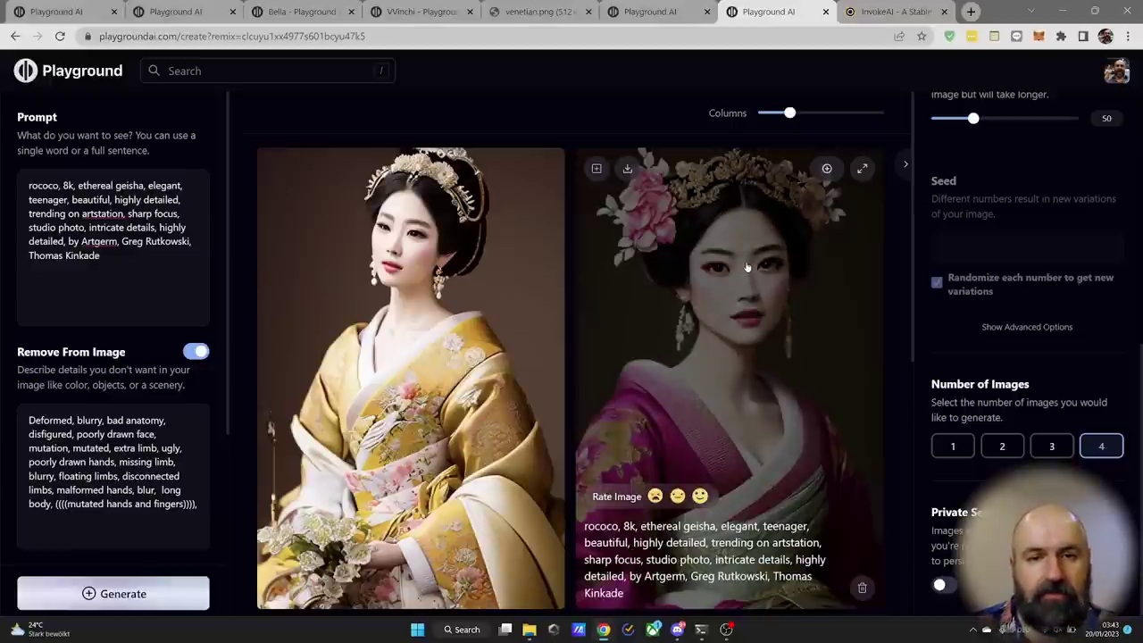
- Use the pink-kimono geisha portrait as the image-to-image source at strength 30
left_click(823, 170)
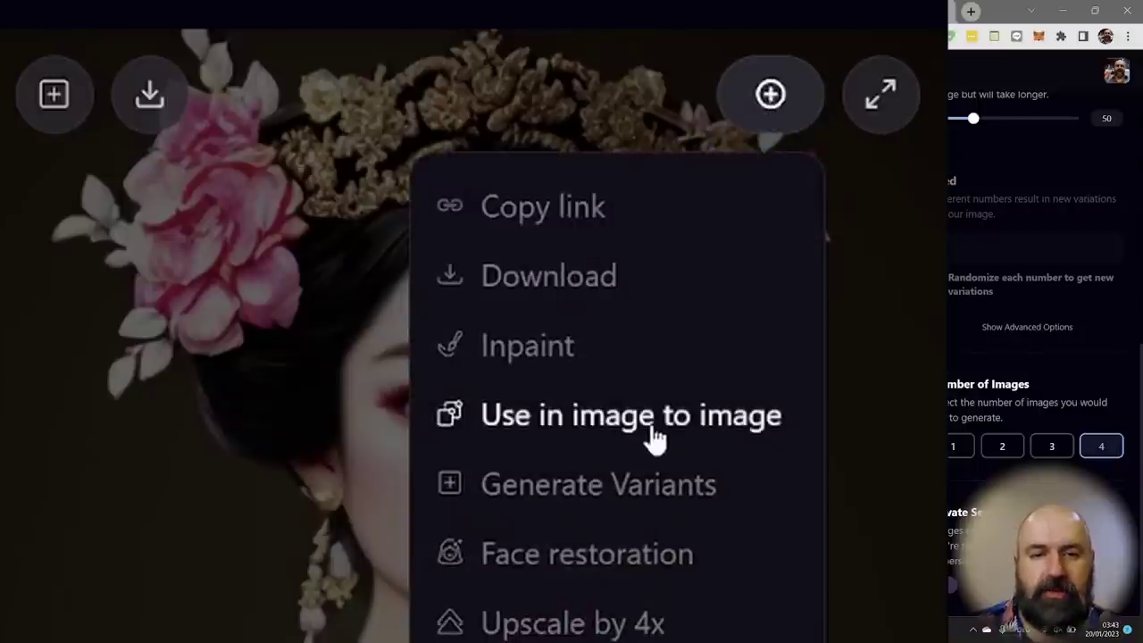
left_click(654, 437)
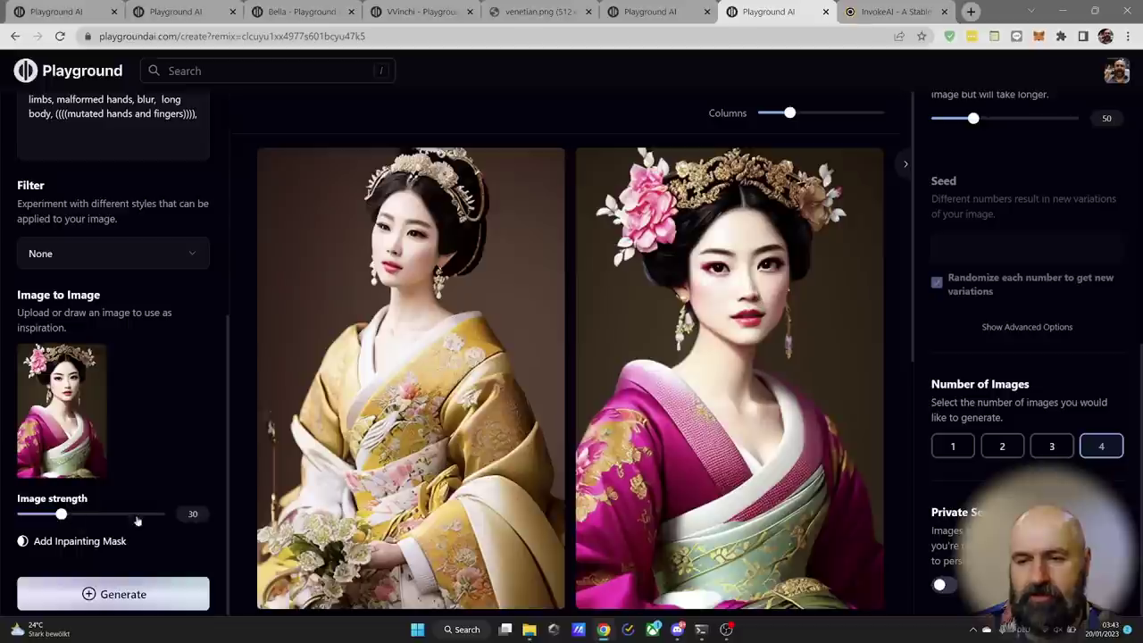
scroll(182, 527, "up", 4)
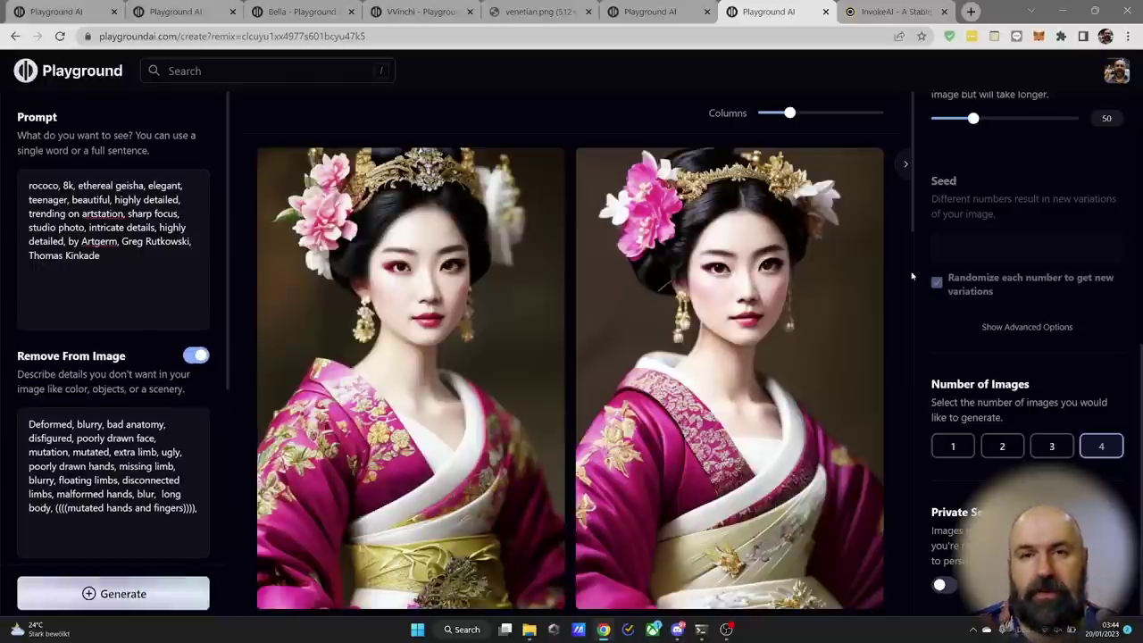
- Scroll through the new pink-kimono portraits and open the Filter dropdown, still set to None
scroll(916, 268, "down", 3)
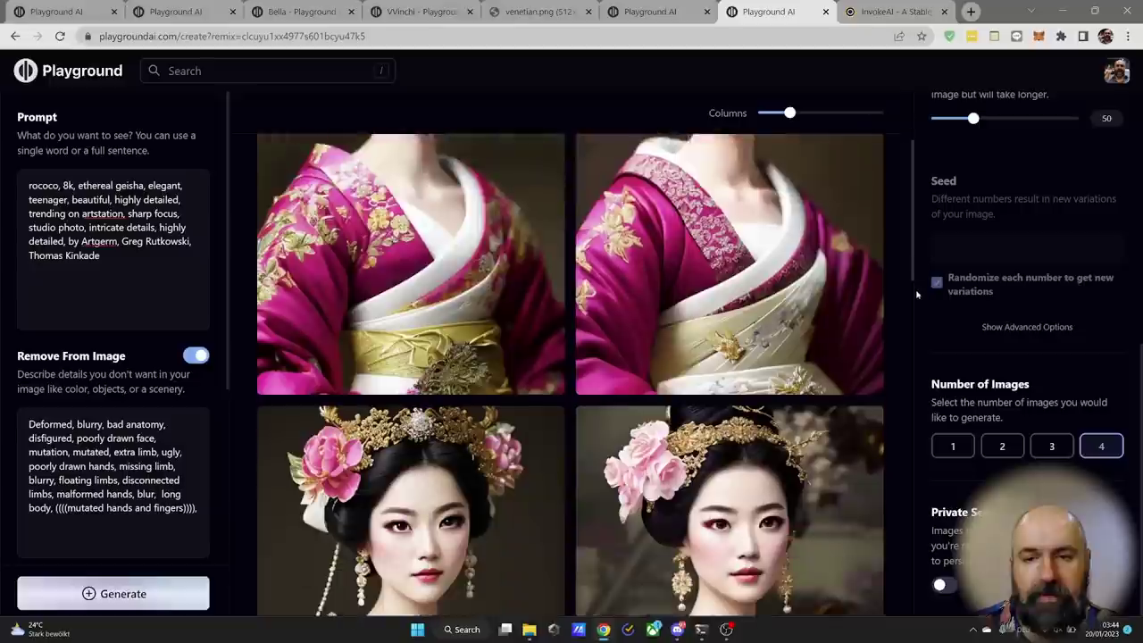
scroll(921, 344, "down", 4)
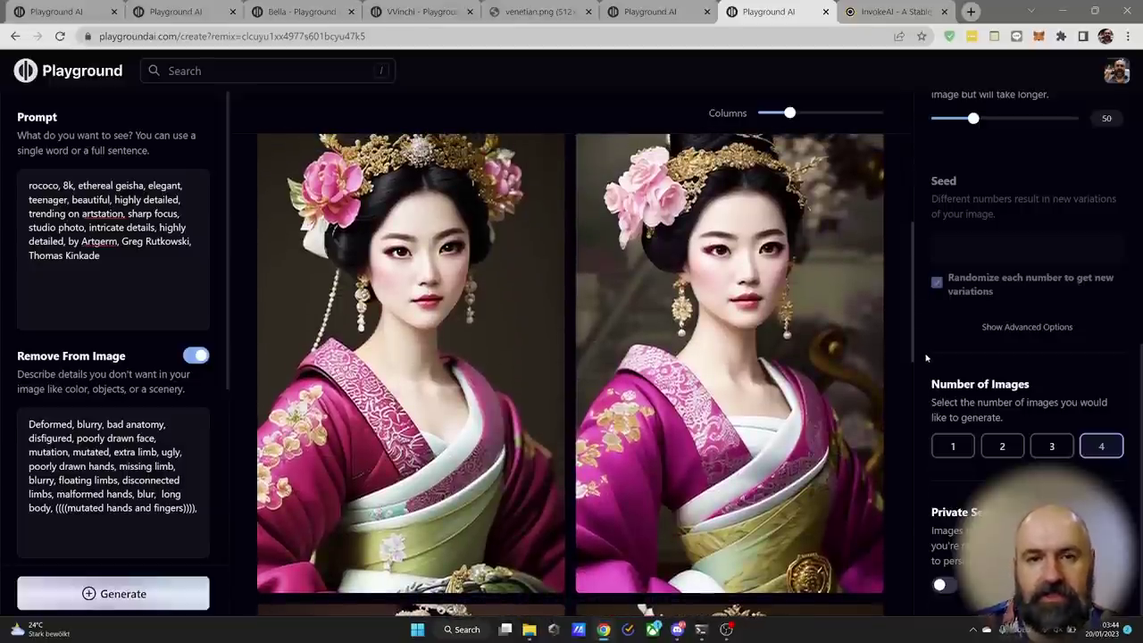
scroll(926, 358, "down", 5)
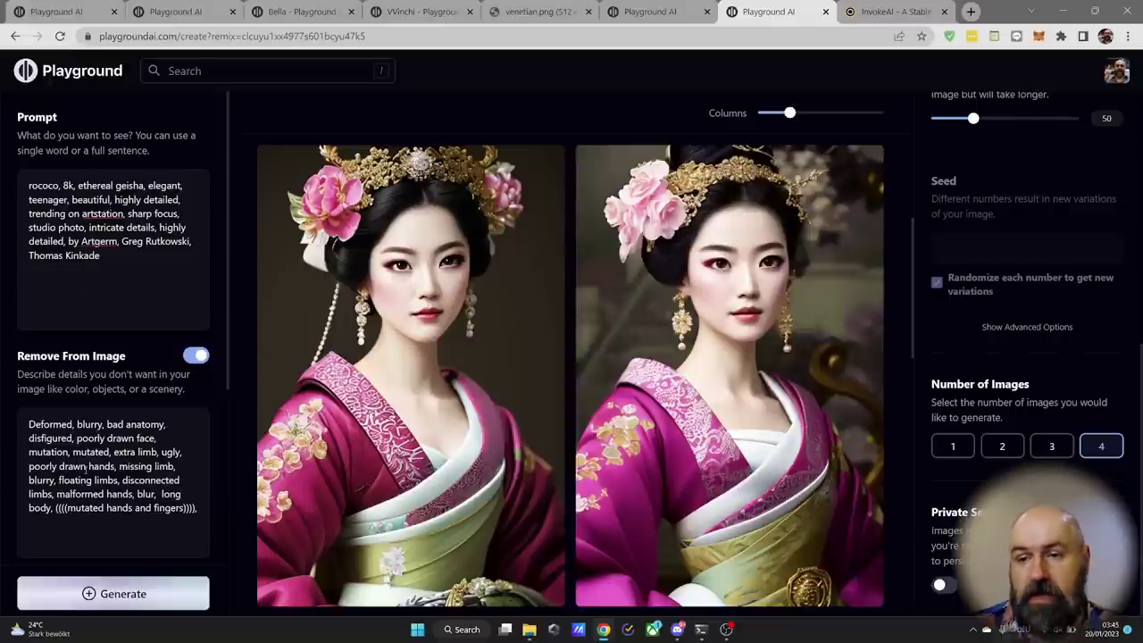
scroll(86, 467, "down", 4)
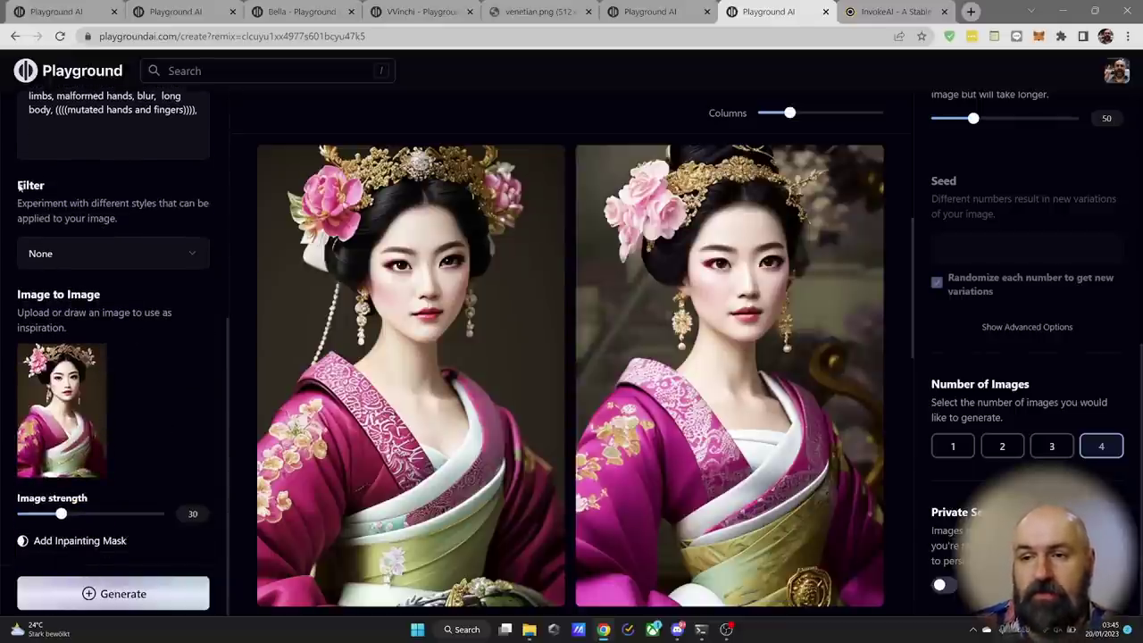
left_click(65, 253)
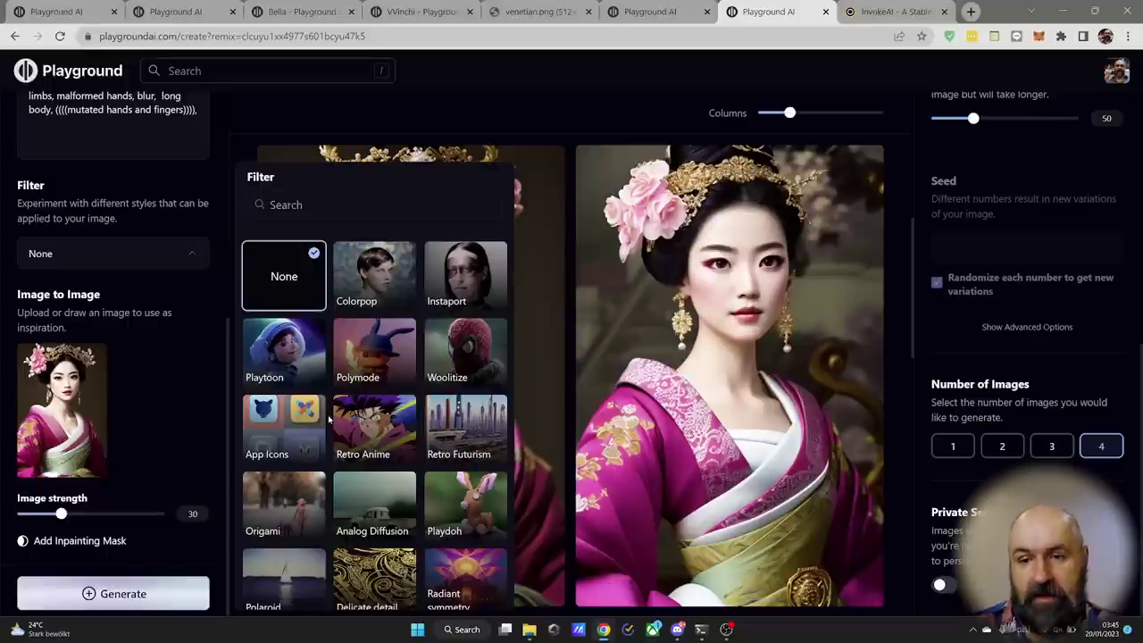
- Pick the Analog Diffusion filter and generate photographic-style pink-kimono geisha portraits
scroll(329, 420, "down", 5)
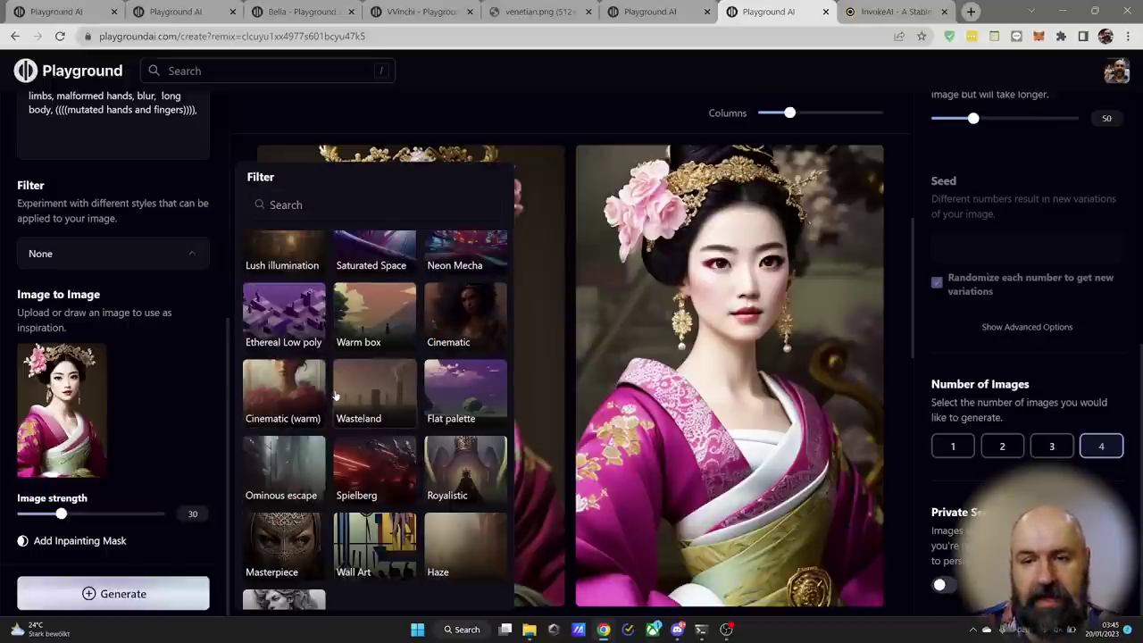
scroll(295, 398, "up", 4)
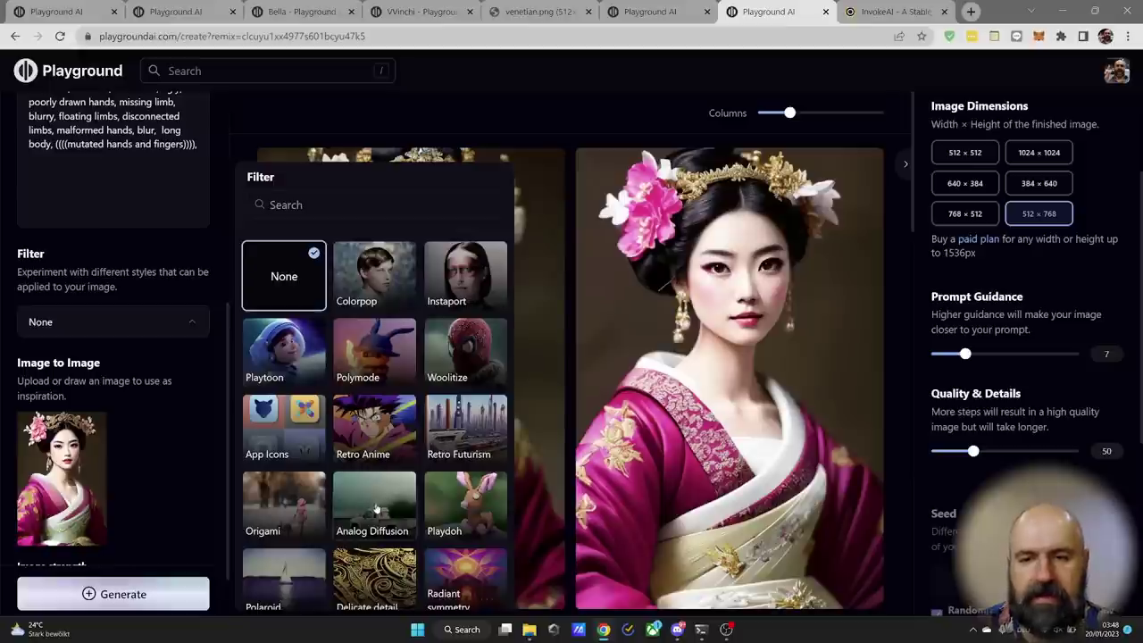
left_click(388, 509)
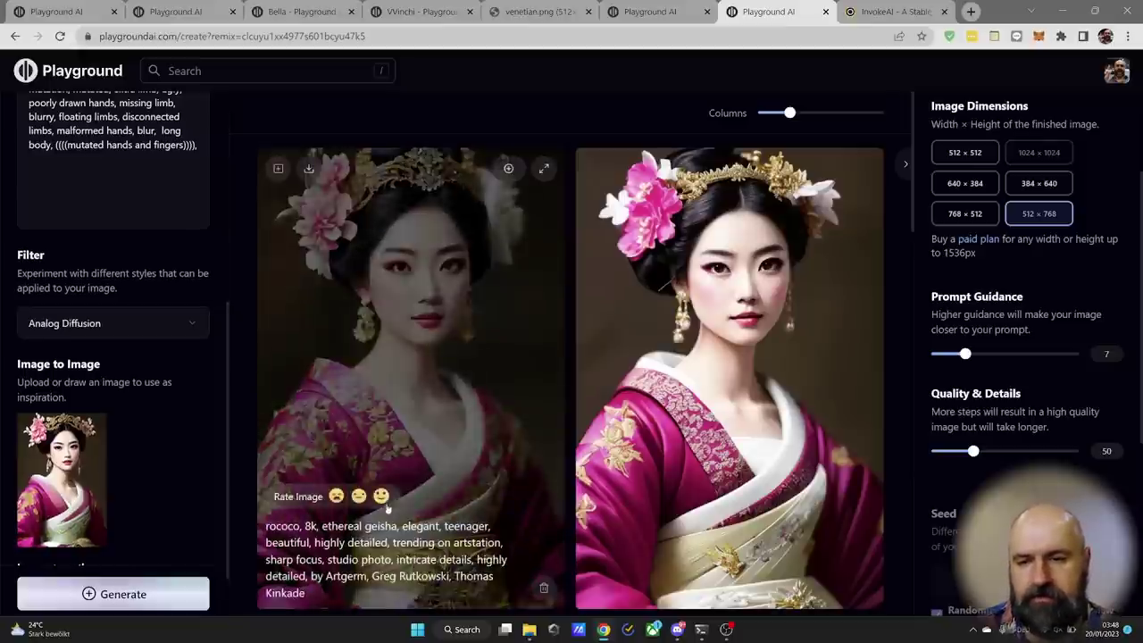
left_click(124, 594)
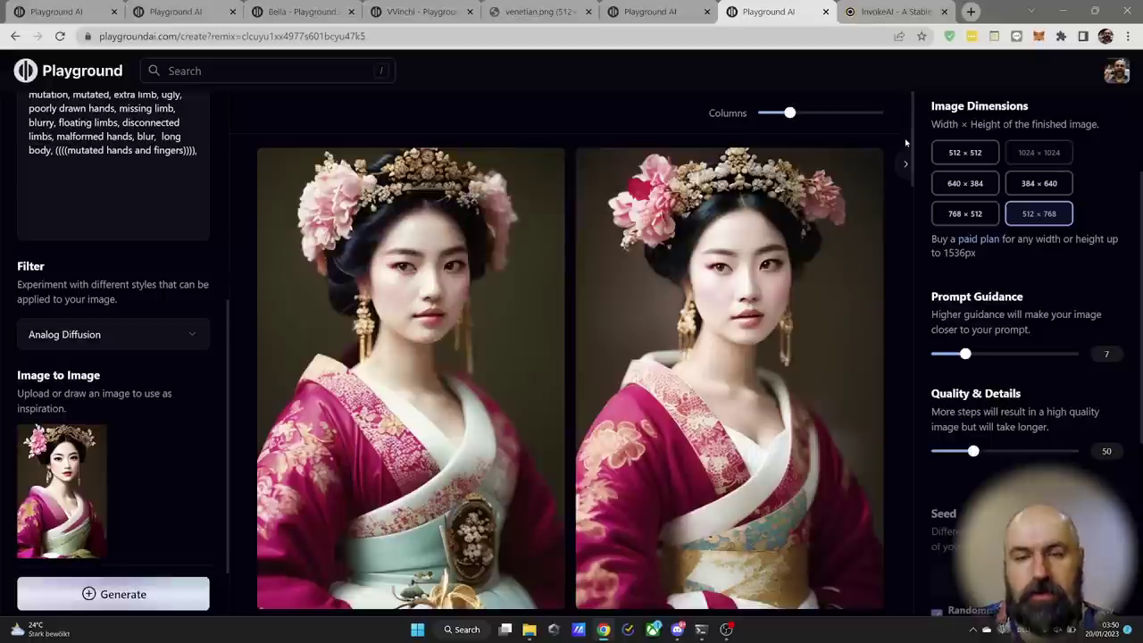
- Make the left Analog Diffusion geisha the image-to-image source, generate new portraits, and switch to InvokeAI
mouse_move(401, 248)
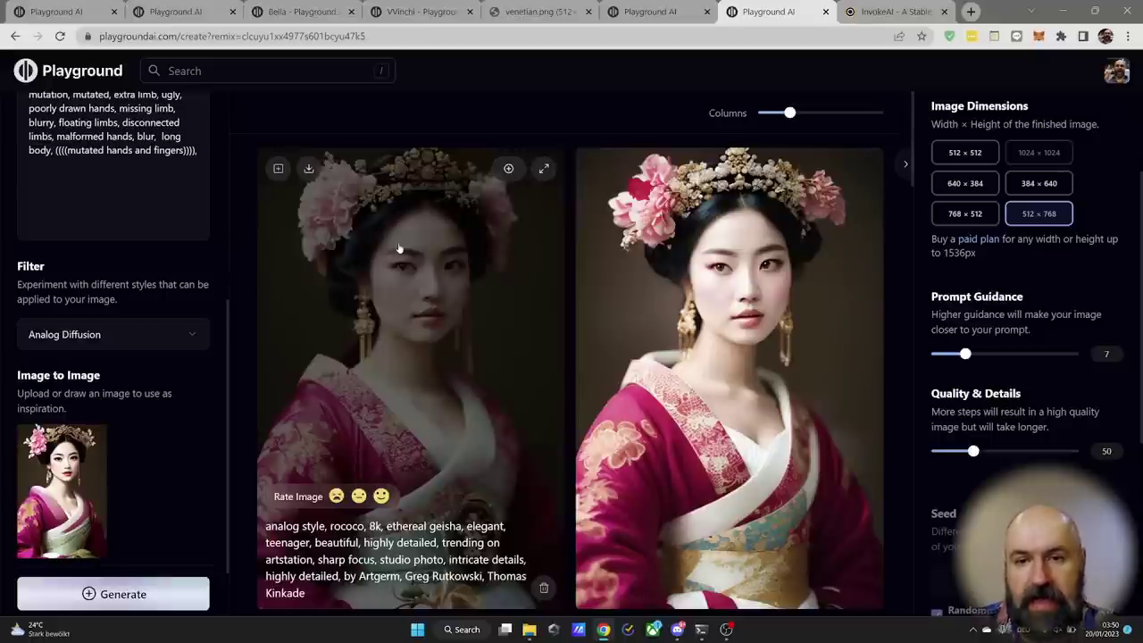
left_click(508, 169)
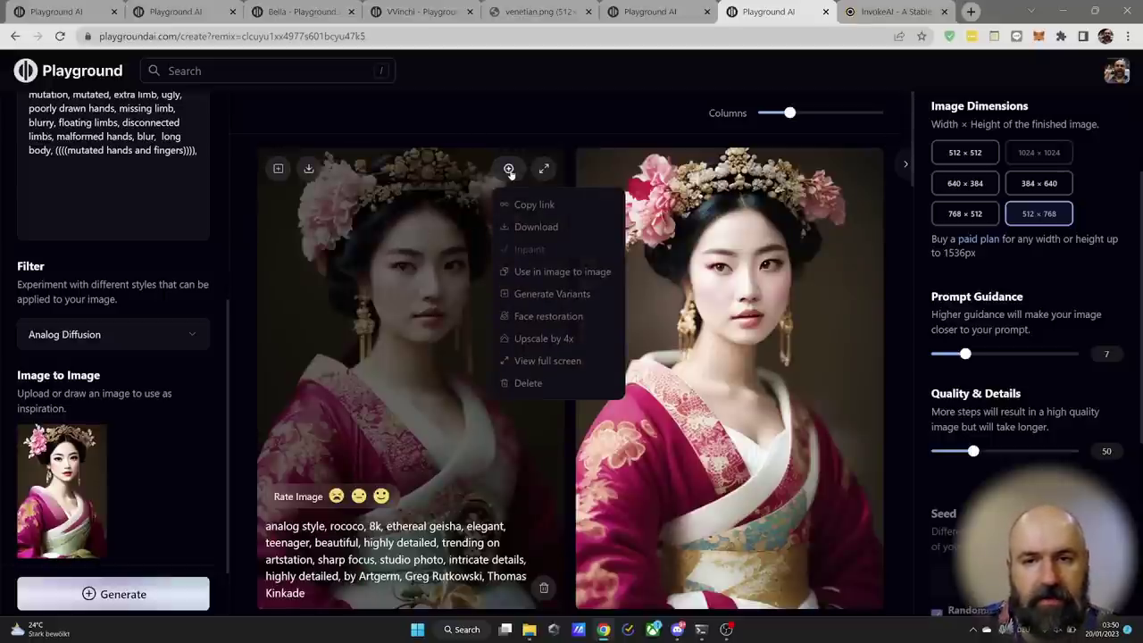
left_click(589, 273)
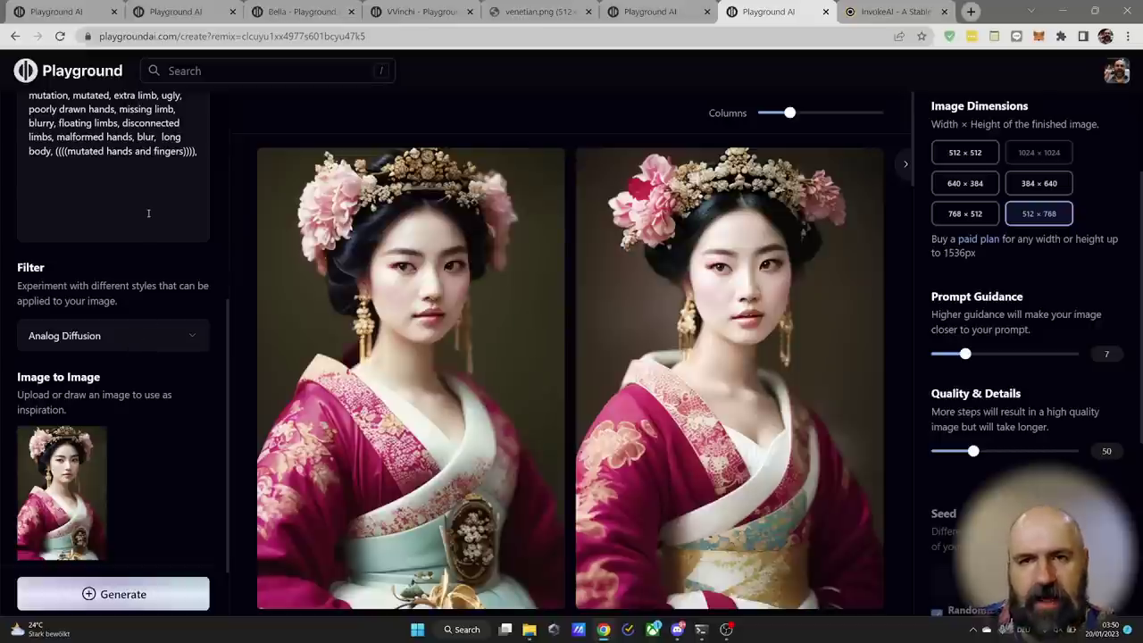
left_click(130, 595)
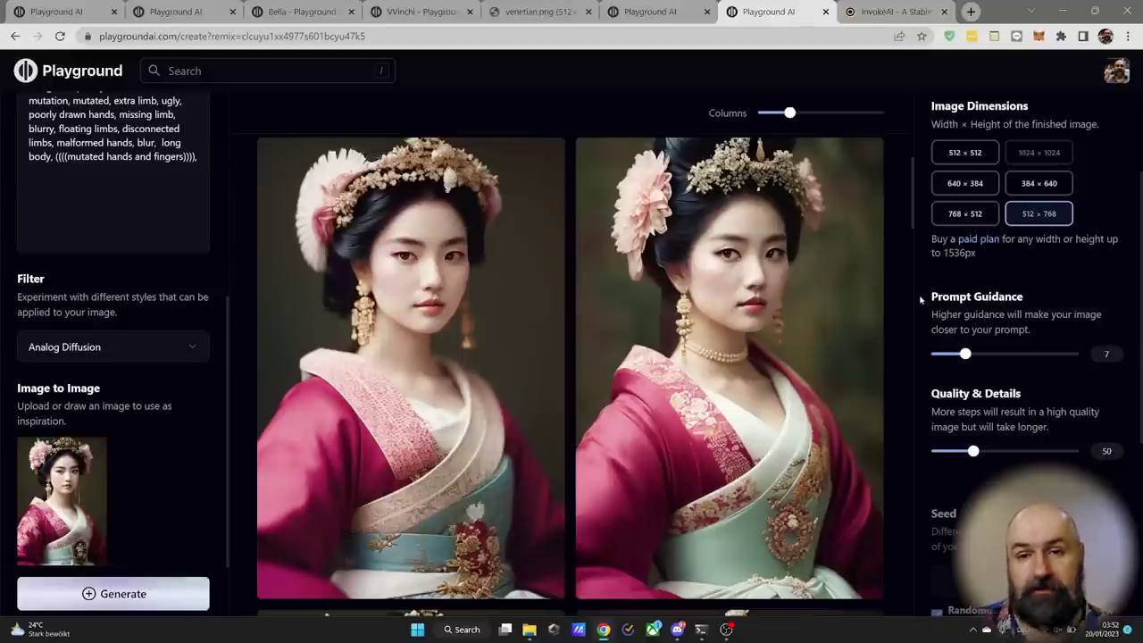
key("ctrl+Tab")
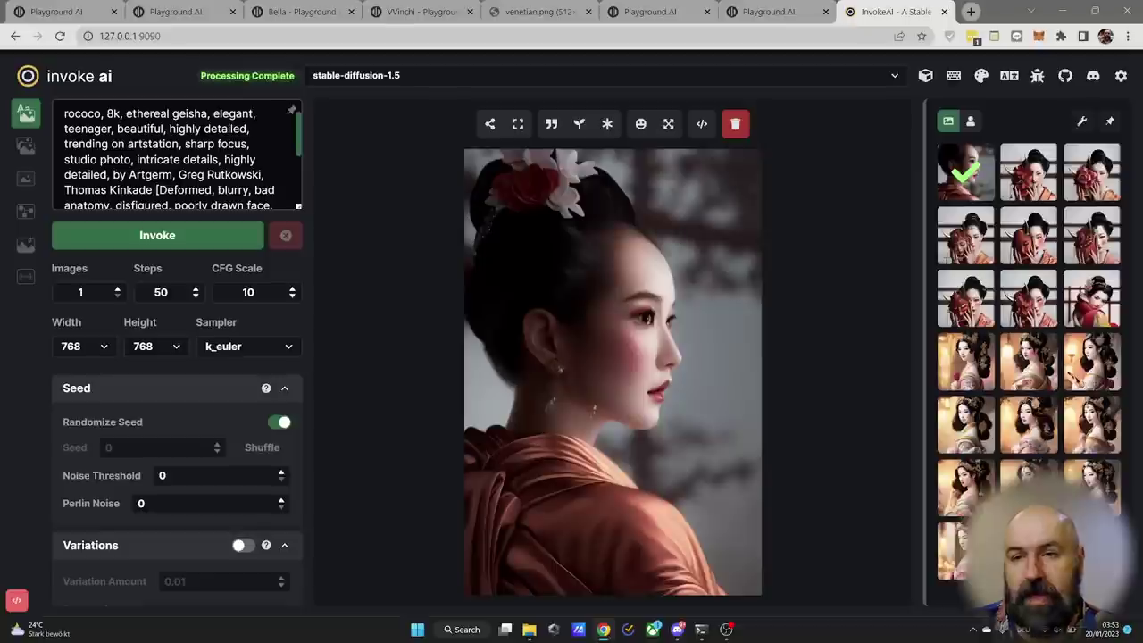
- Send InvokeAI's 768 × 768 geisha profile portrait to Image to Image as the initial image
scroll(177, 157, "down", 2)
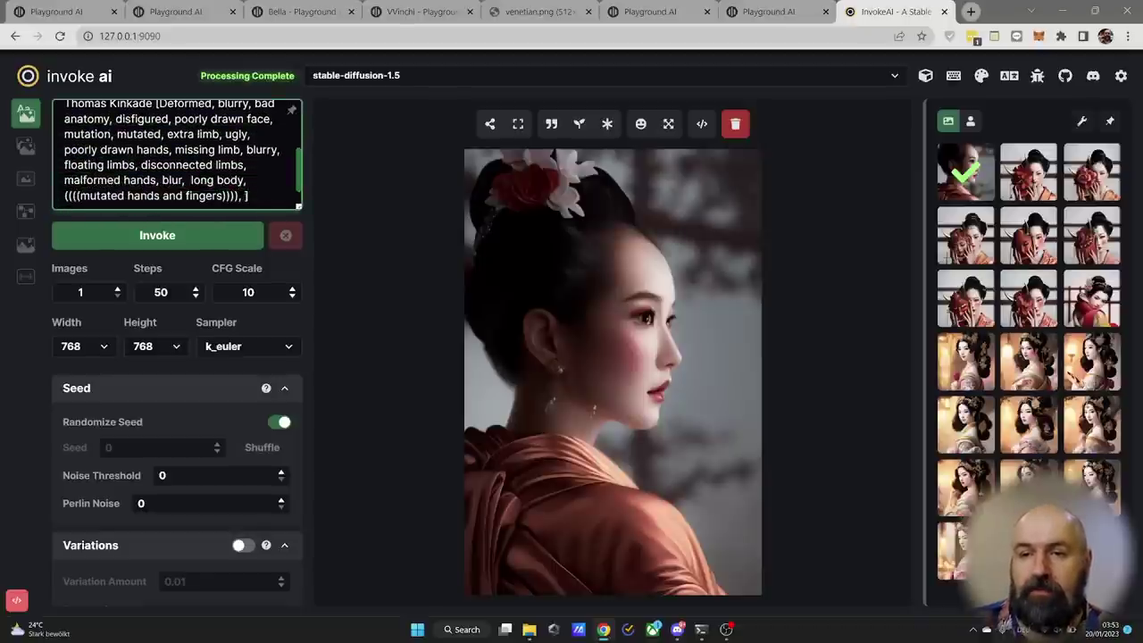
scroll(290, 173, "up", 2)
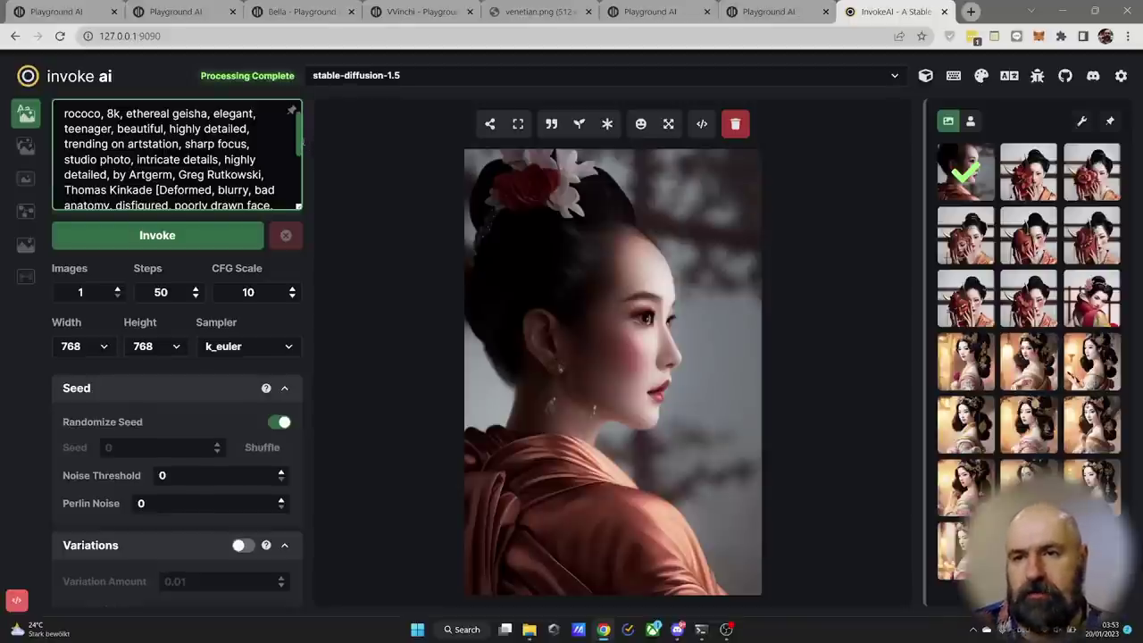
left_click_drag(301, 143, 329, 188)
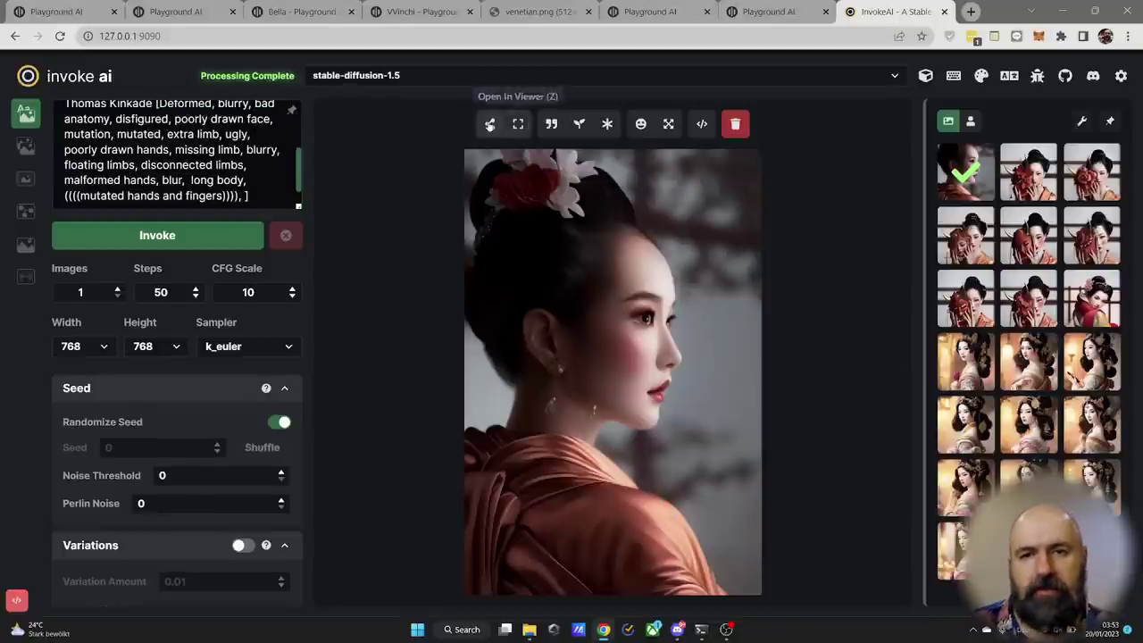
left_click(490, 124)
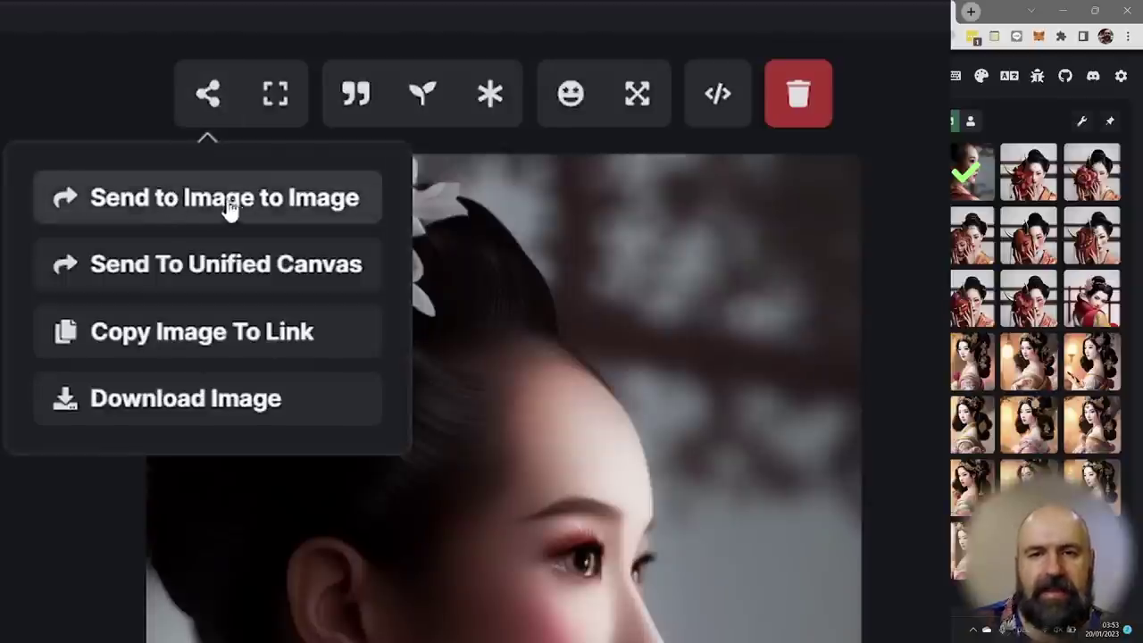
left_click(225, 197)
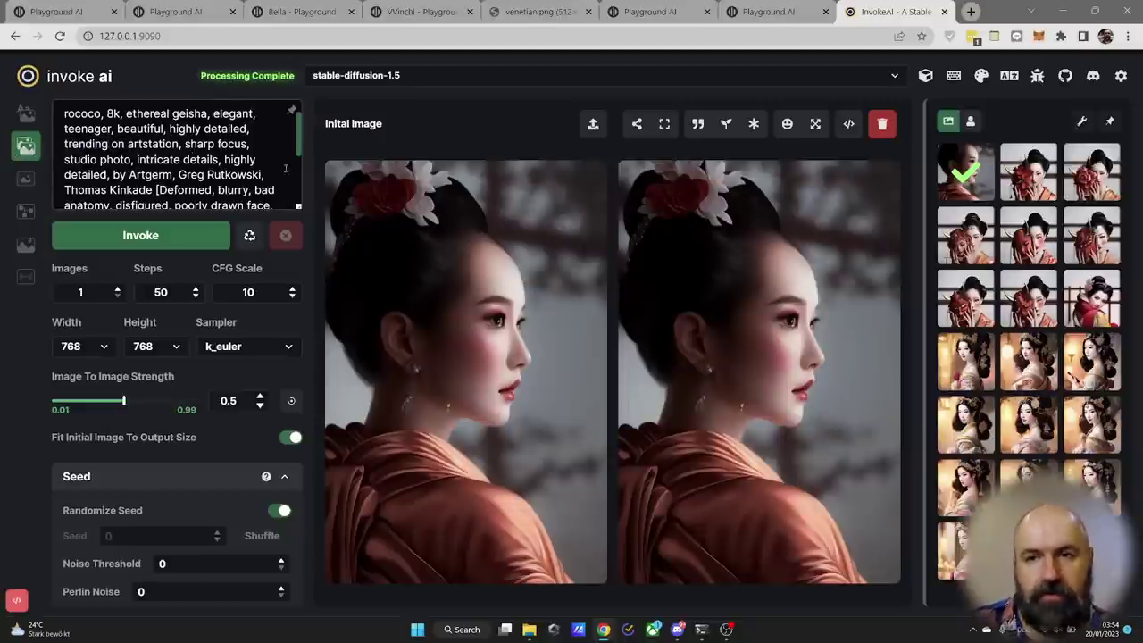
- Browse InvokeAI's model list and leave stable-diffusion-1.5 selected
left_click(387, 77)
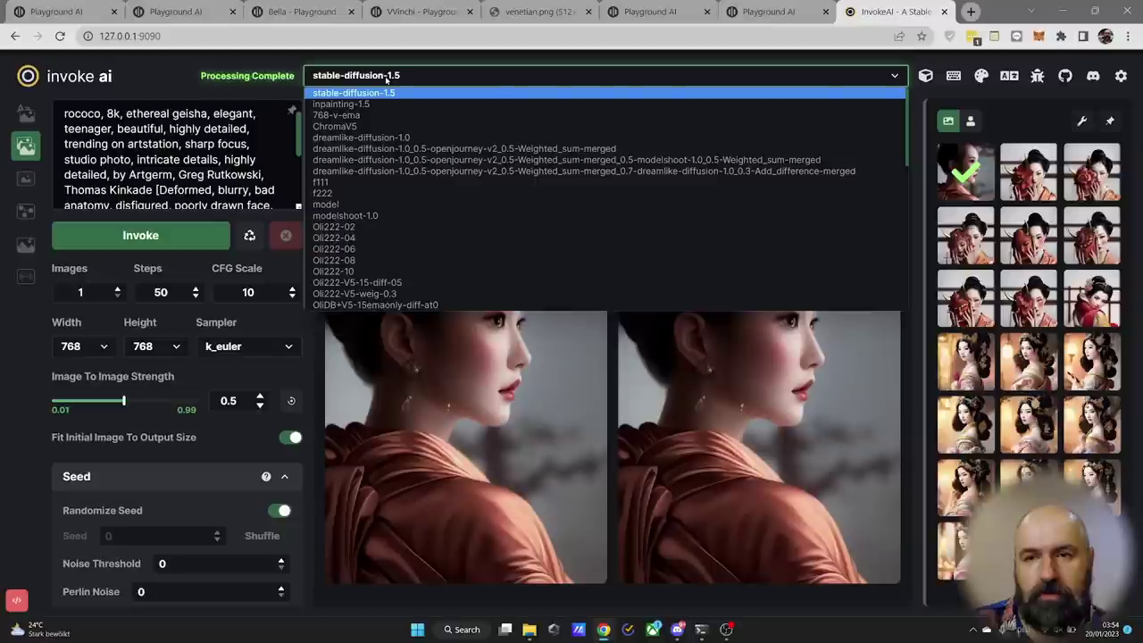
left_click(325, 64)
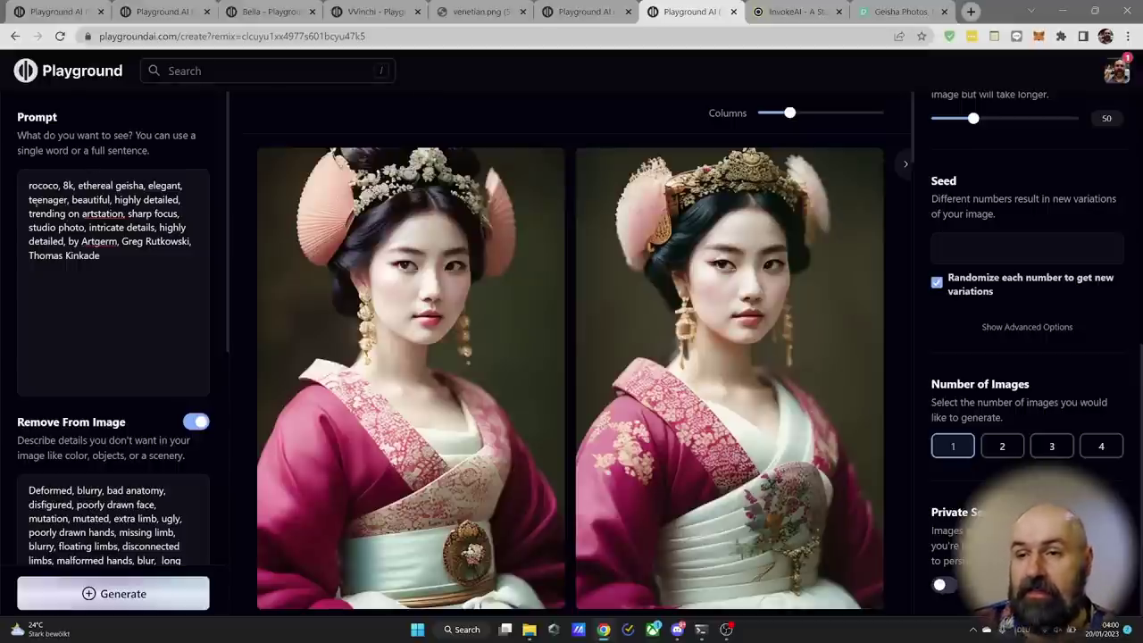
- Replace 'rococo' with 'modern' in the geisha prompt and scroll down to the Image to Image settings
double_click(42, 185)
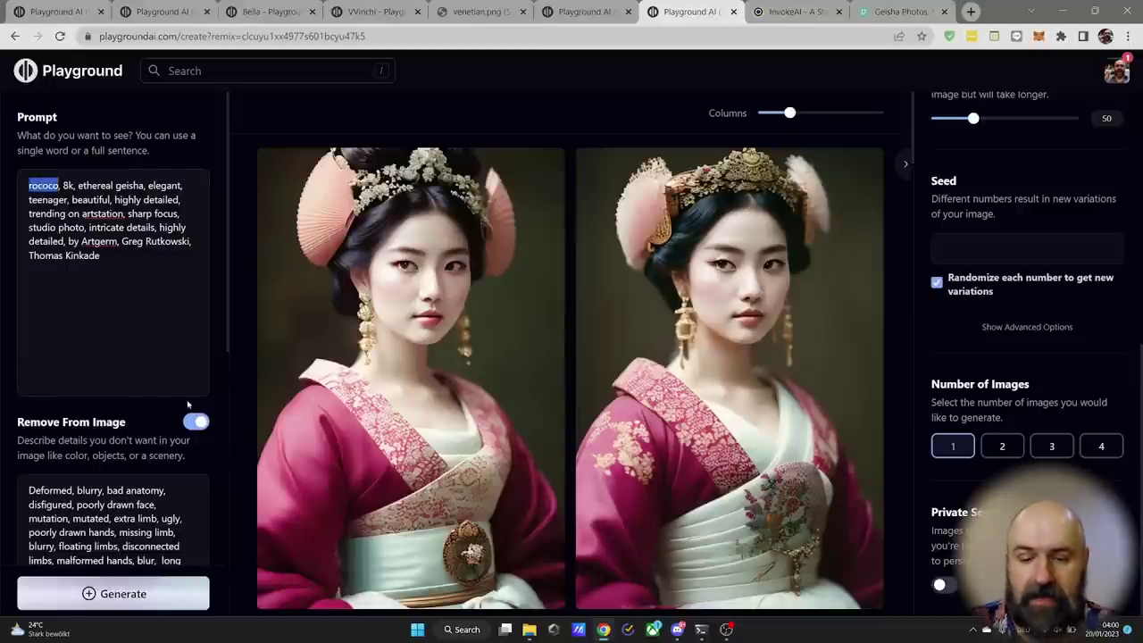
type("modern")
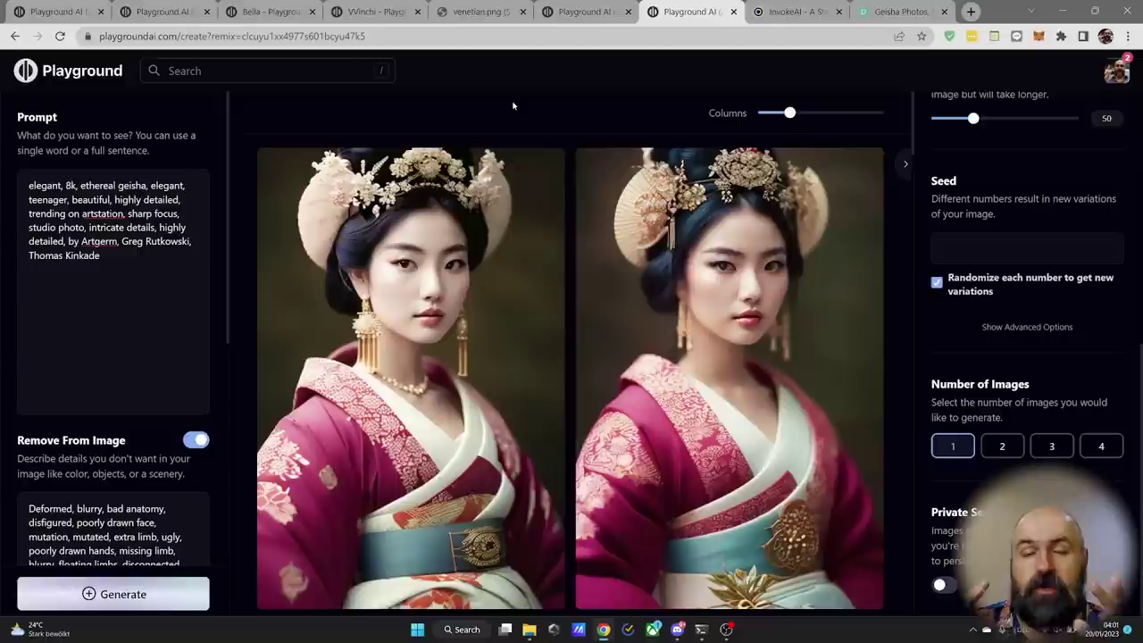
scroll(64, 566, "down", 5)
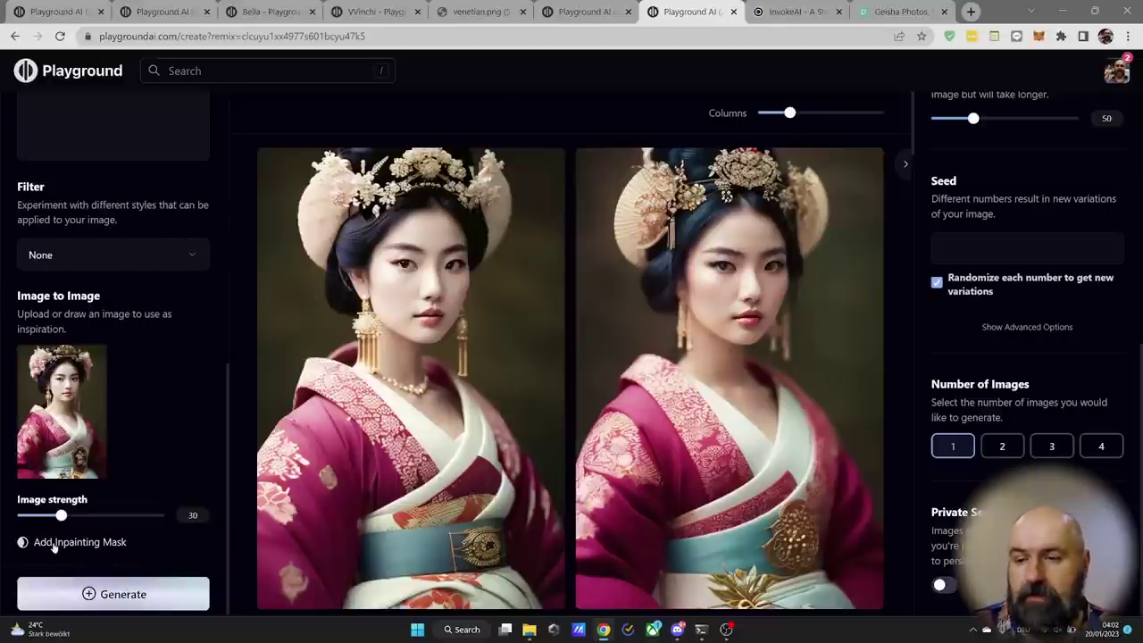
- Paint an inpainting mask over the top of the geisha's crown, then go back to InvokeAI
left_click(51, 542)
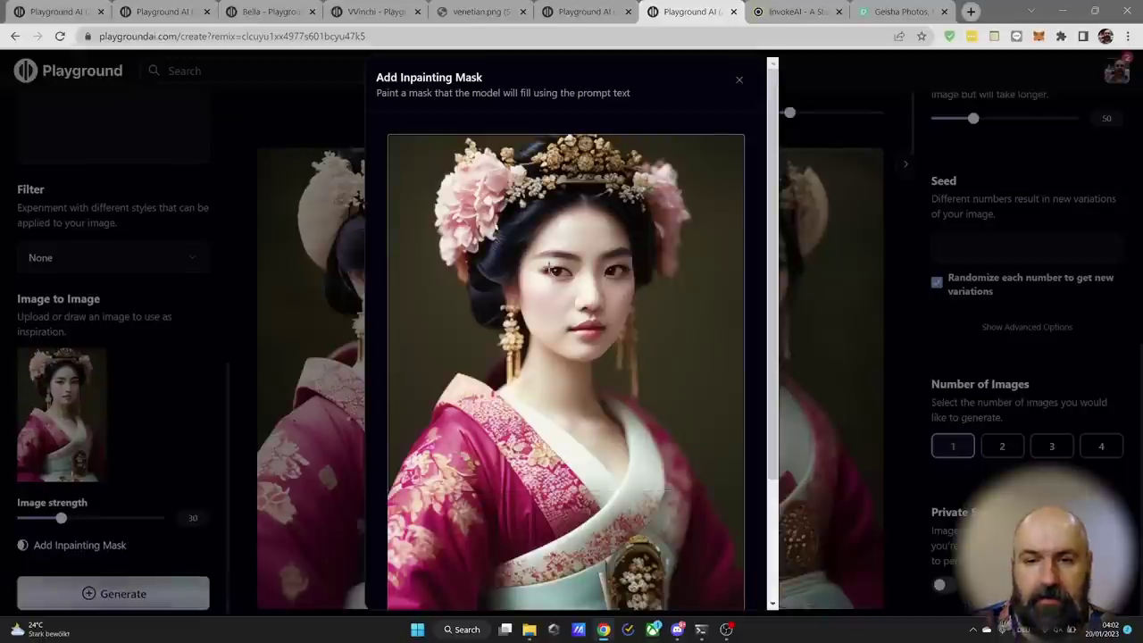
mouse_move(554, 145)
left_mouse_down()
mouse_move(597, 147)
mouse_move(536, 172)
mouse_move(582, 175)
left_mouse_up()
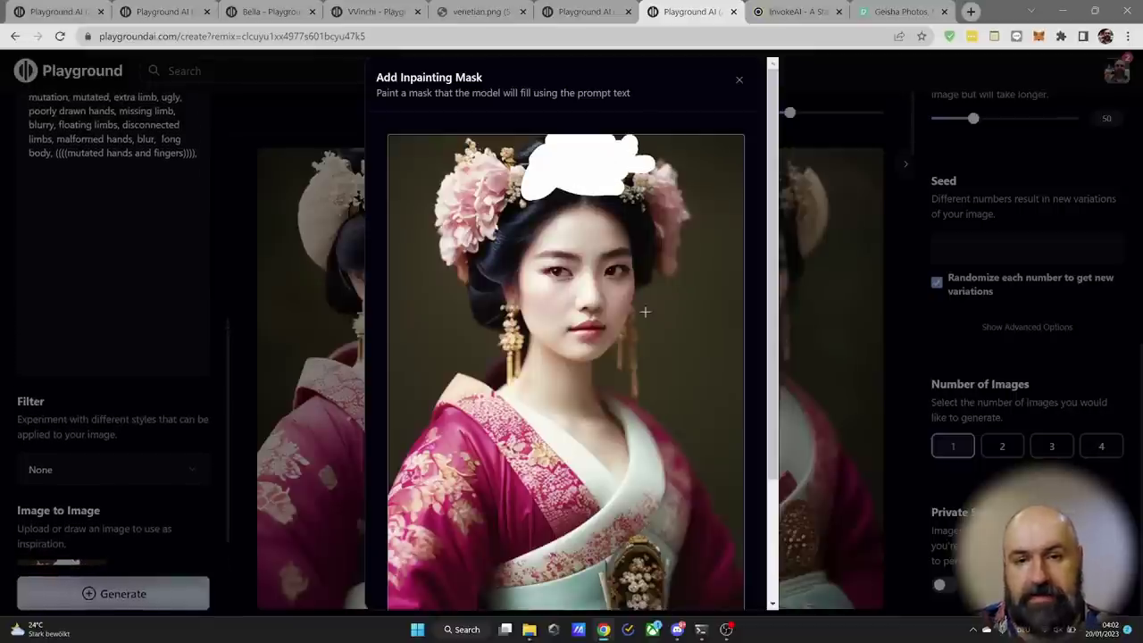
scroll(645, 312, "down", 3)
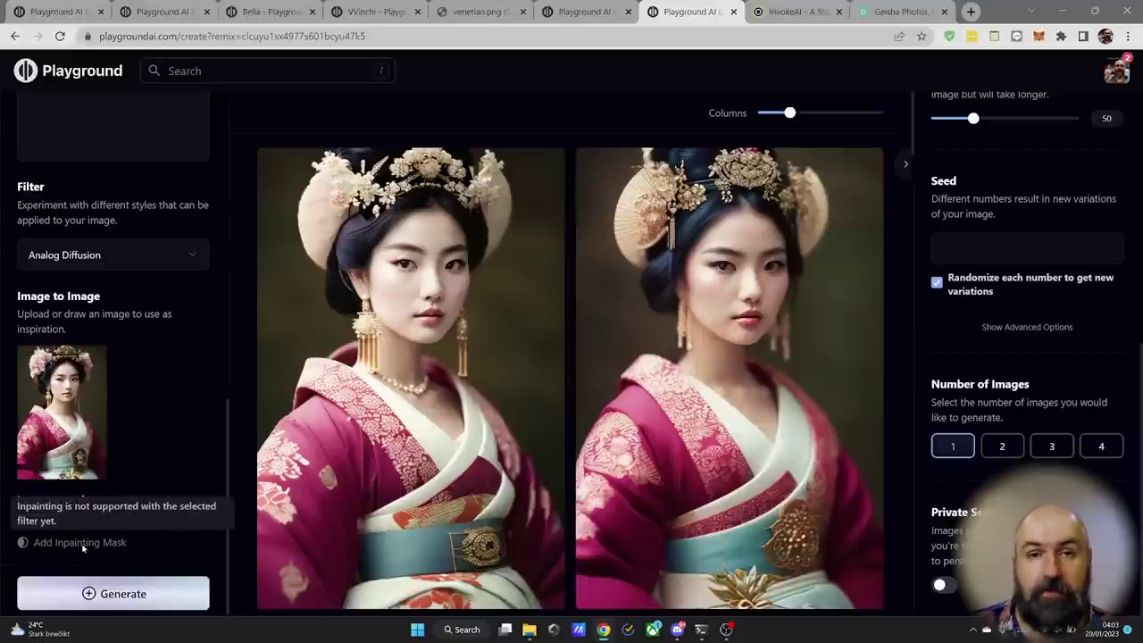
key("ctrl+Tab")
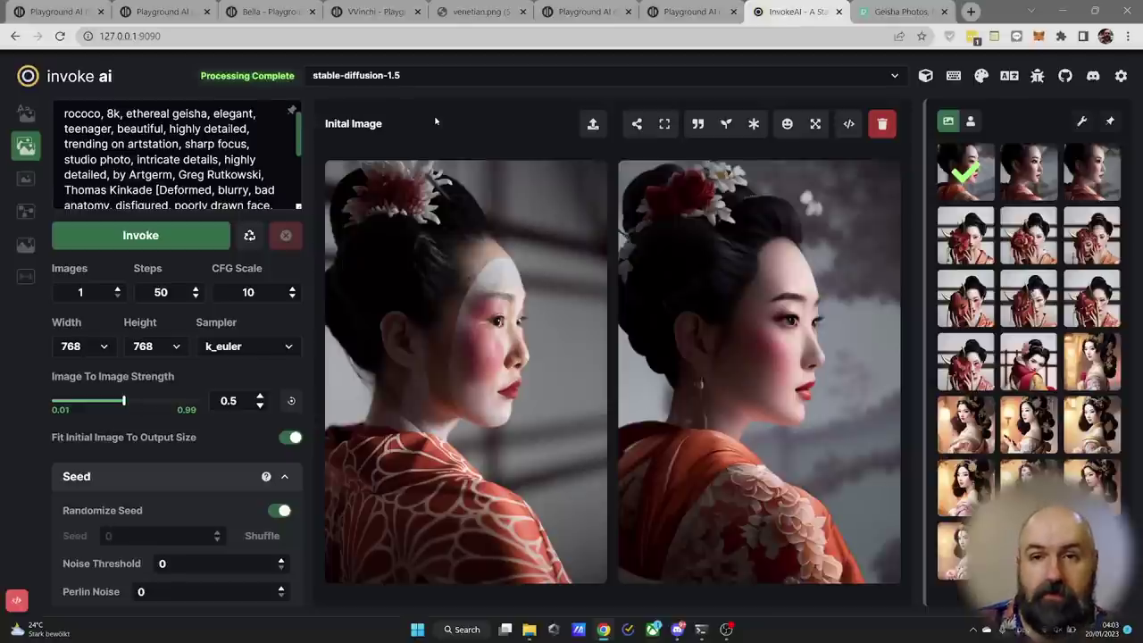
- Leave the model unchanged and send the completed geisha profile result to the Unified Canvas
left_click(420, 75)
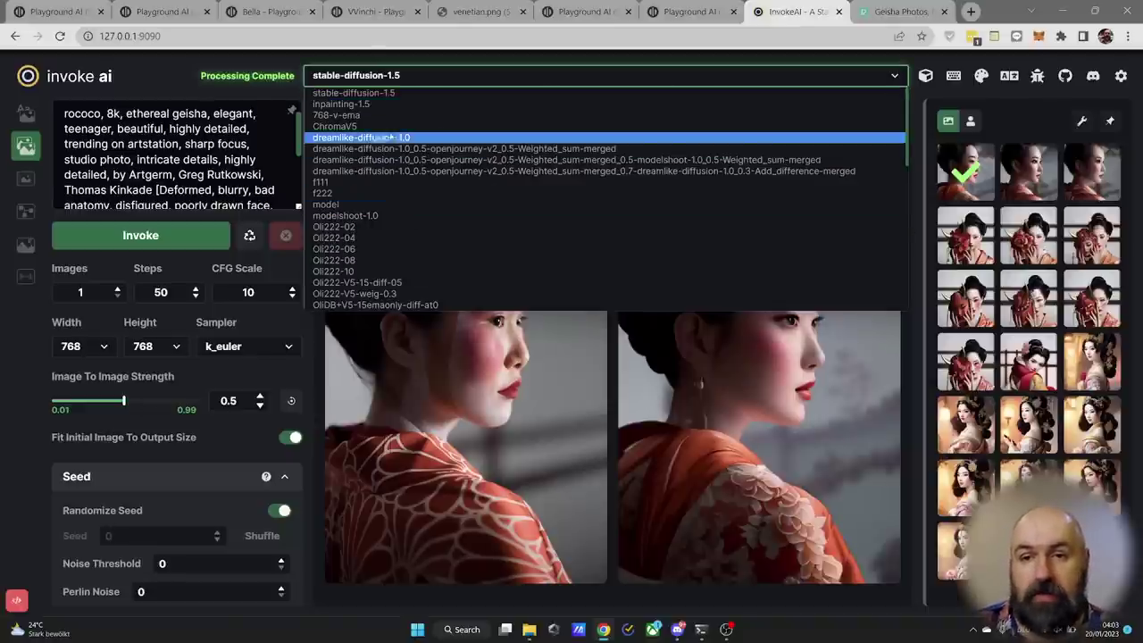
scroll(391, 136, "down", 1)
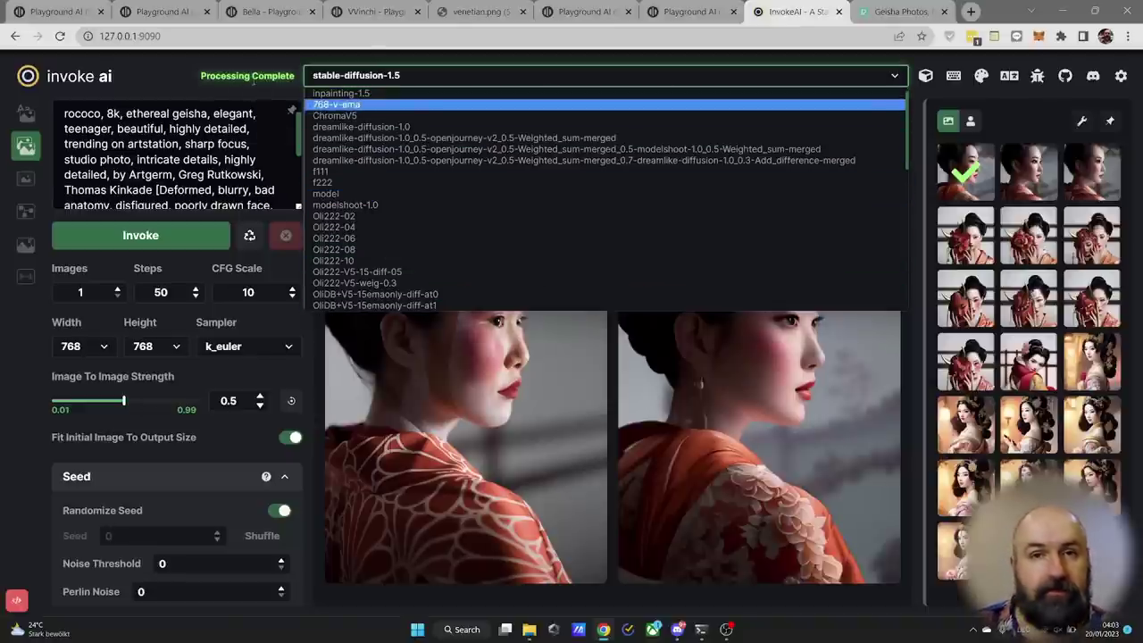
left_click(207, 71)
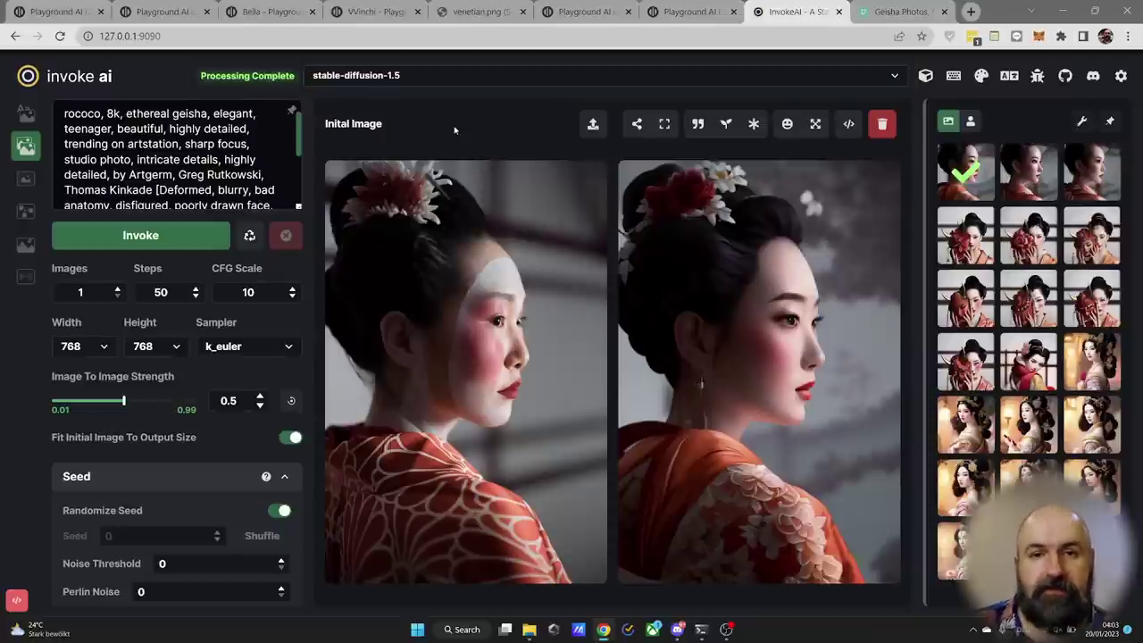
mouse_move(638, 130)
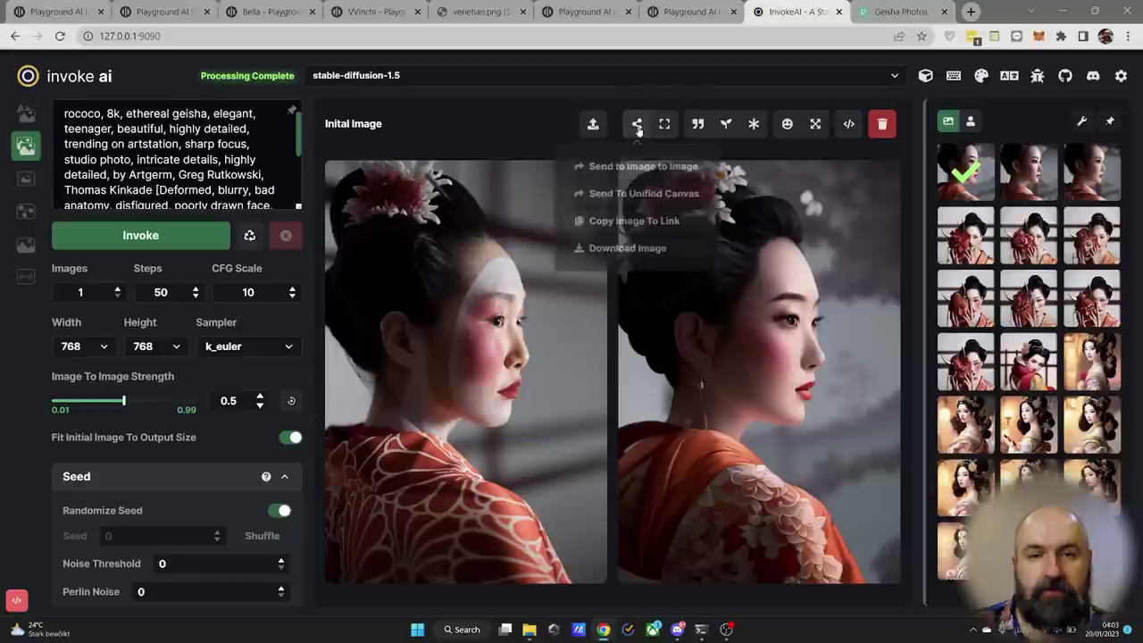
left_click(658, 196)
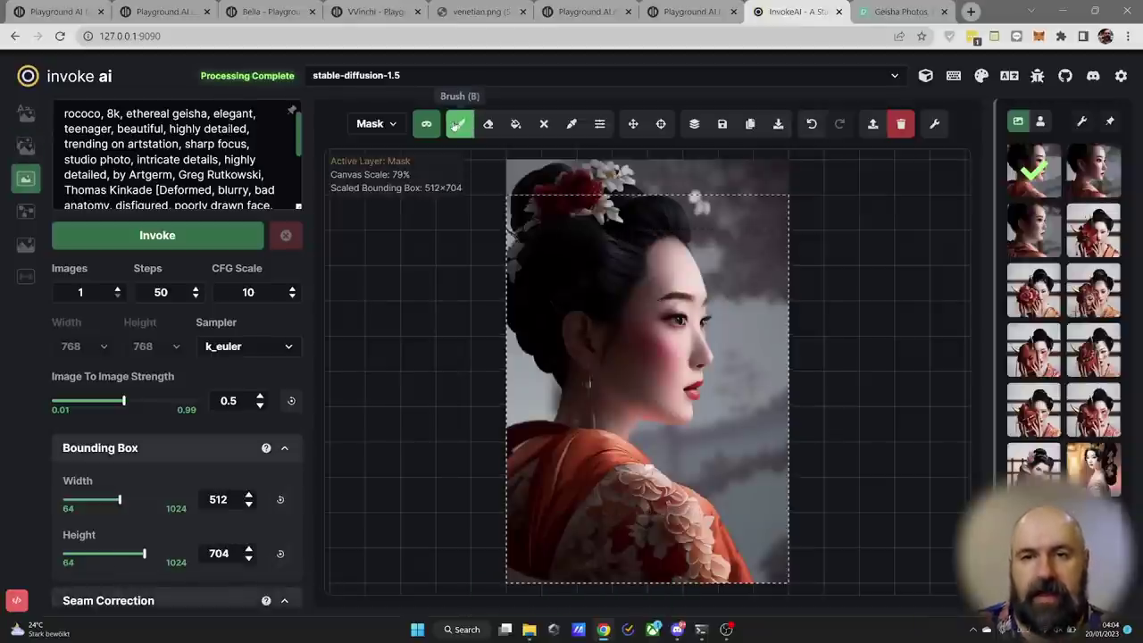
- Keep Mask as the canvas layer and paint a mask over the geisha's eye area
left_click(376, 126)
left_click(370, 154)
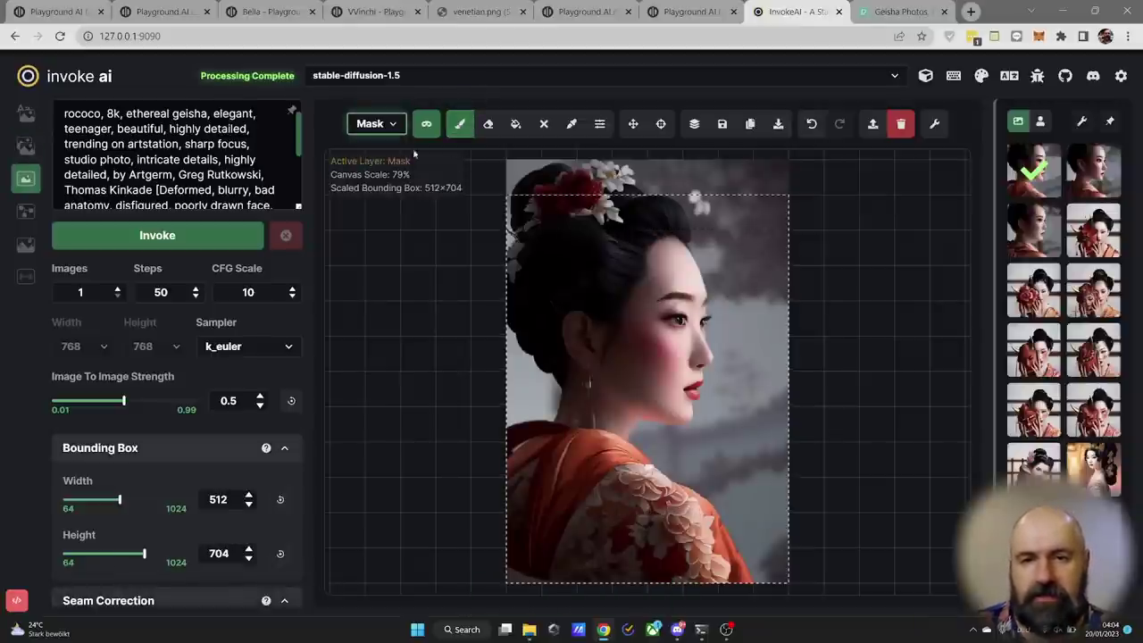
mouse_move(665, 307)
left_mouse_down()
mouse_move(697, 302)
mouse_move(699, 320)
mouse_move(667, 319)
mouse_move(685, 297)
left_mouse_up()
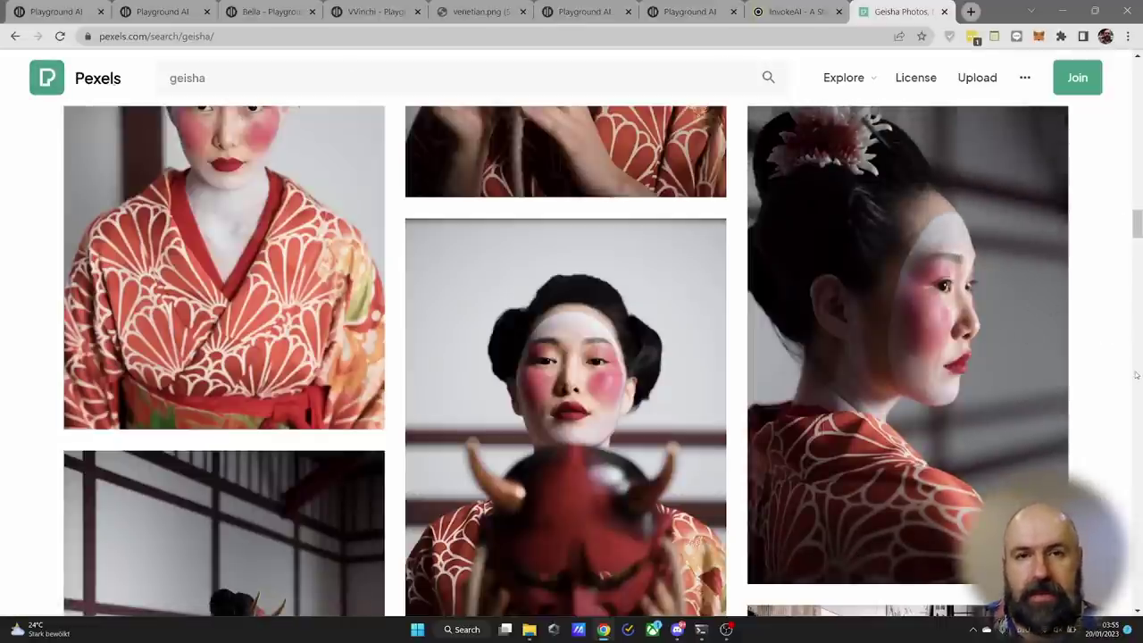
- Upload the downloaded red-kimono profile geisha photo as InvokeAI's image-to-image initial image
left_click(786, 12)
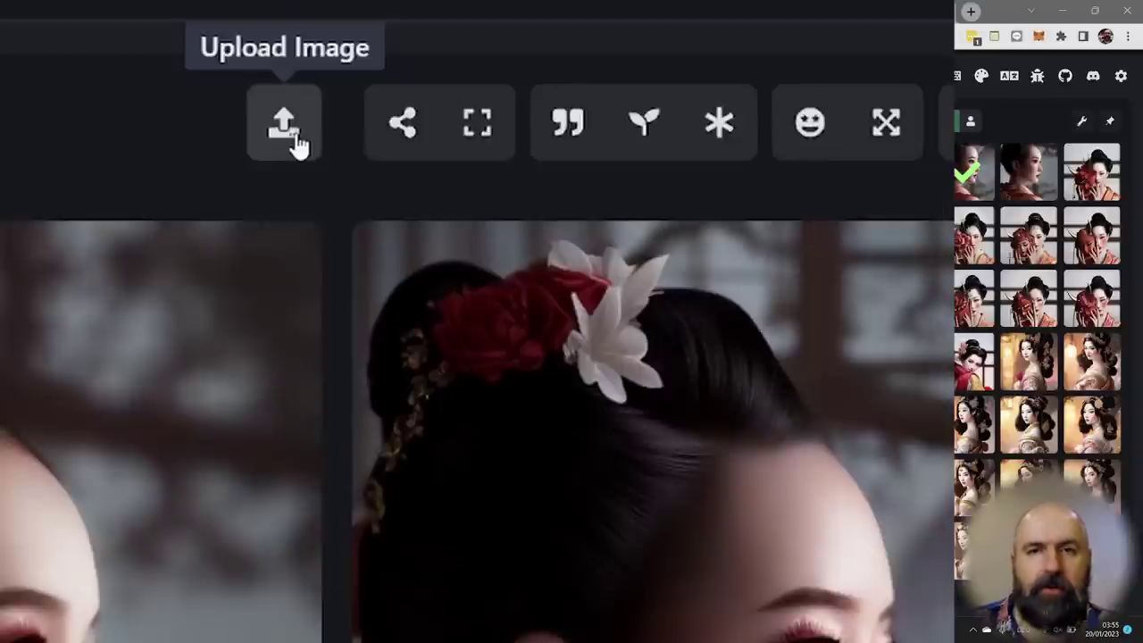
left_click(284, 123)
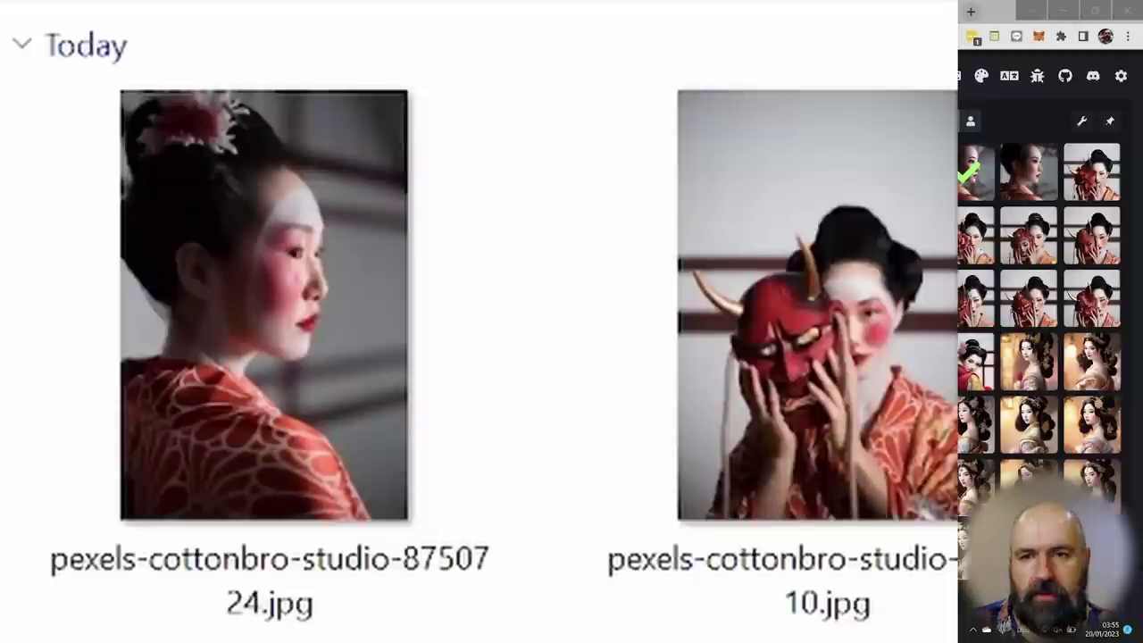
double_click(209, 287)
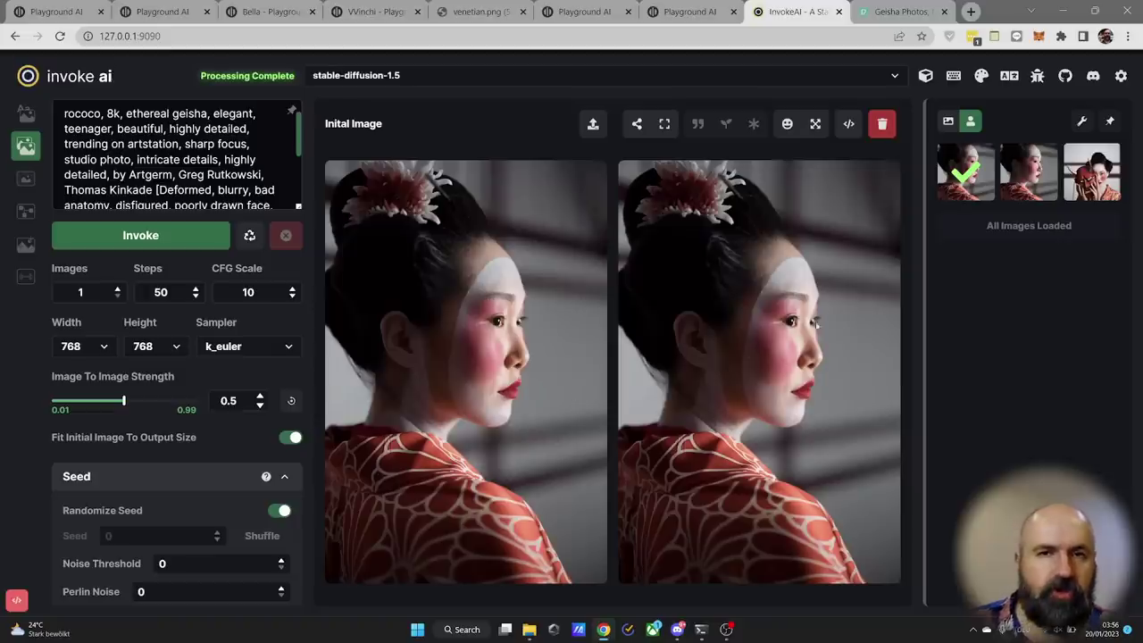
- Generate a new geisha portrait from the photo at 0.5 strength and view the result
left_click(171, 239)
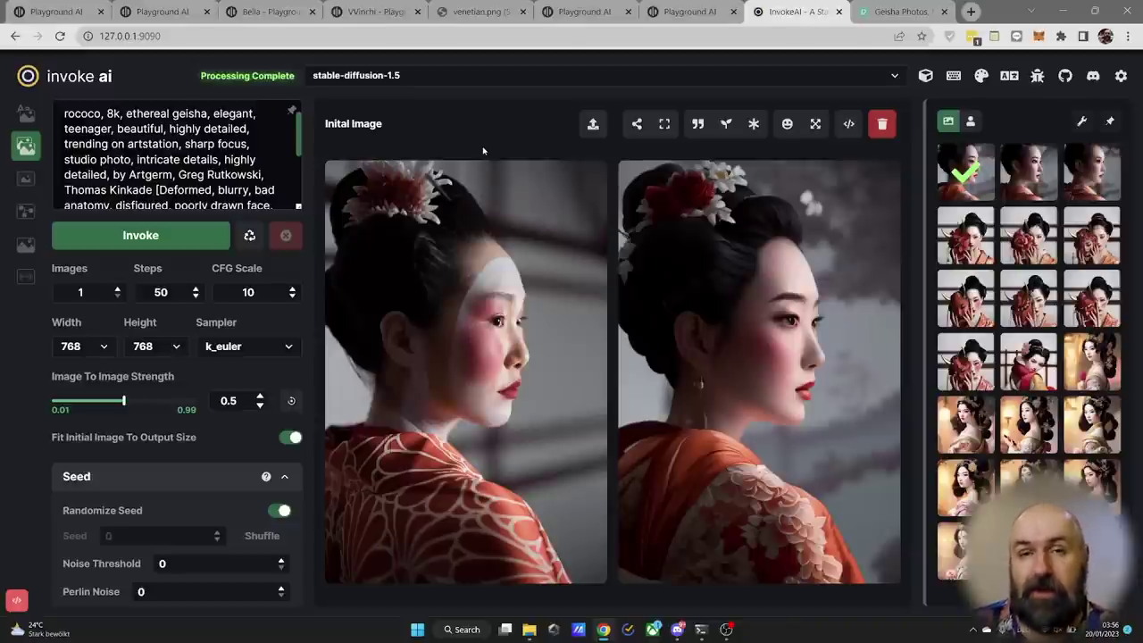
key("1")
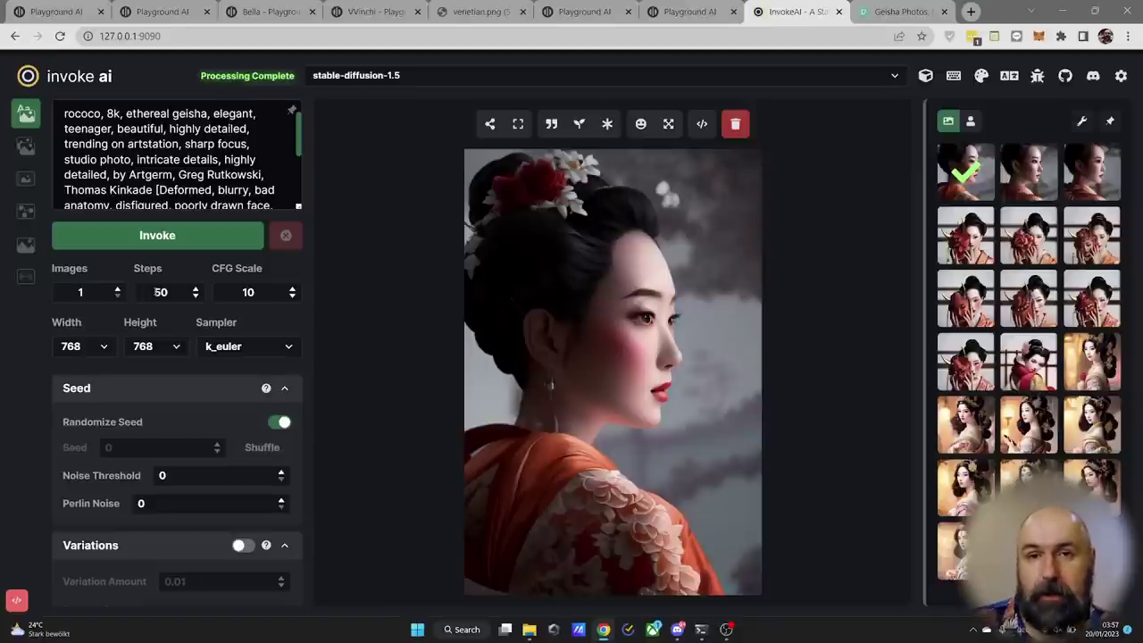
key("2")
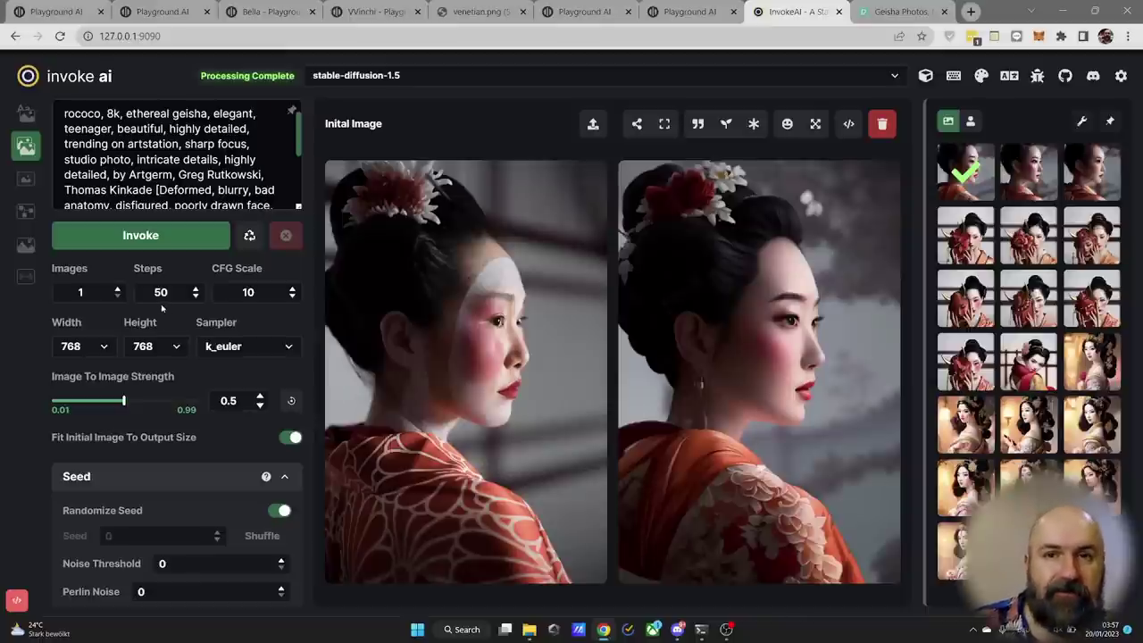